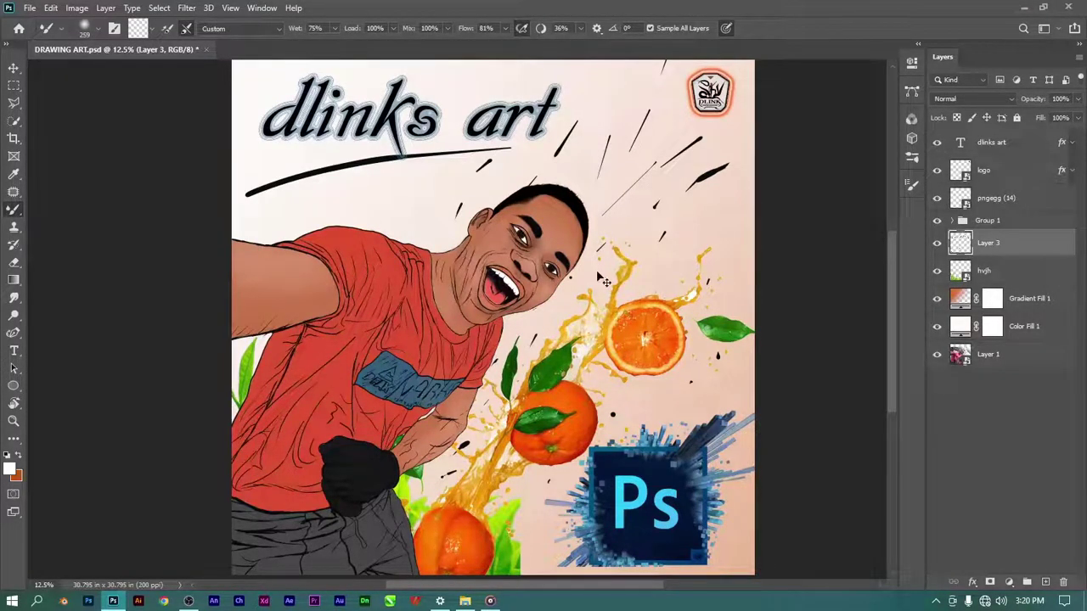
# Open the General page of Photoshop's Preferences from the Edit menu
pyautogui.scroll(-1, 601, 279)
pyautogui.scroll(2, 594, 279)
pyautogui.scroll(-1, 586, 279)
pyautogui.scroll(1, 577, 277)
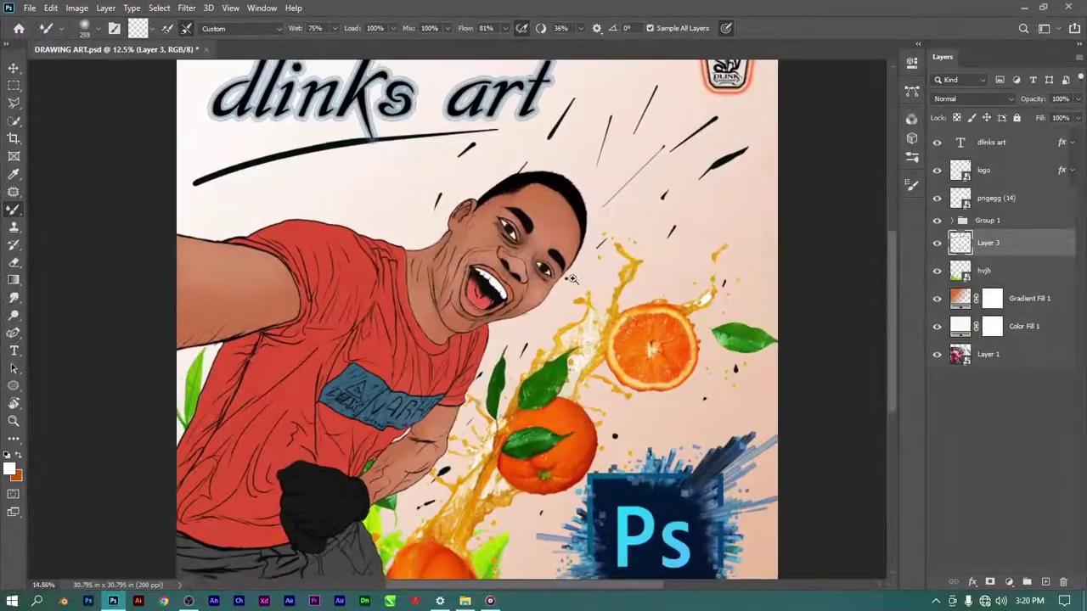
pyautogui.scroll(-4, 577, 278)
pyautogui.scroll(1, 583, 273)
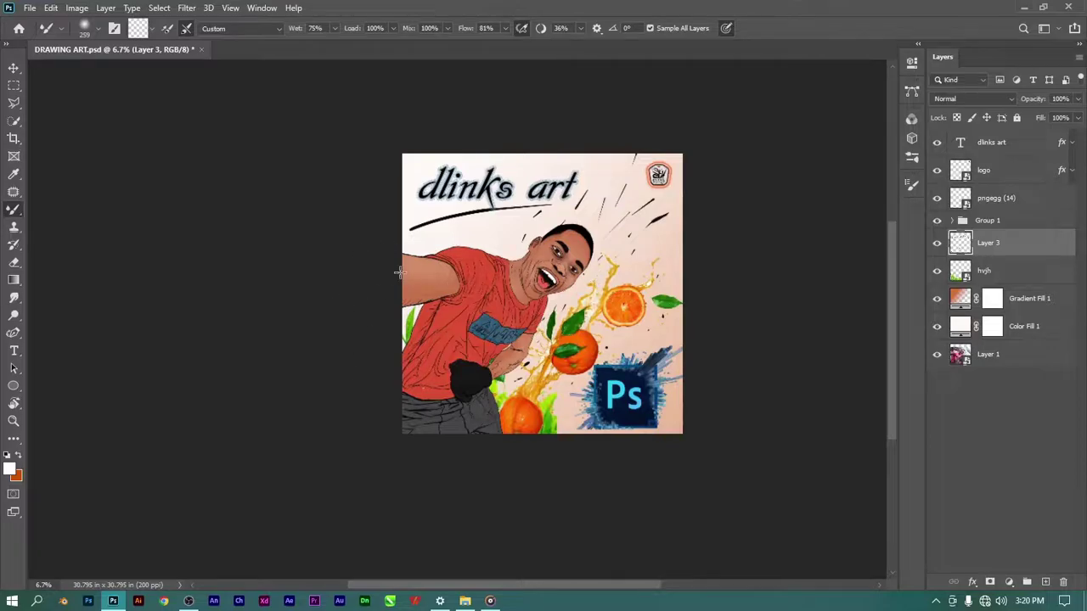
pyautogui.click(53, 8)
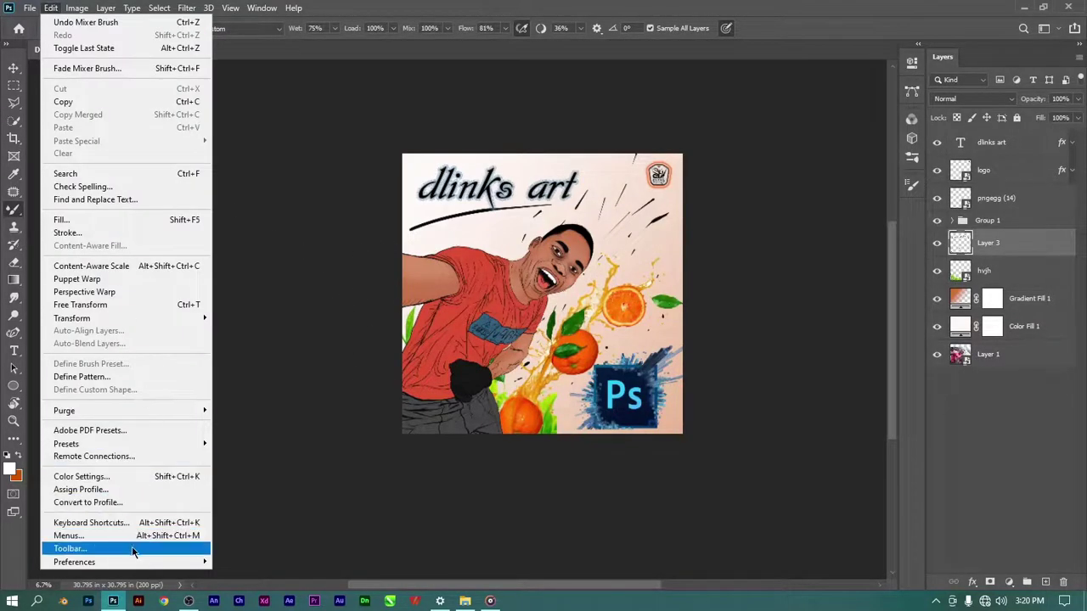
pyautogui.moveTo(152, 565)
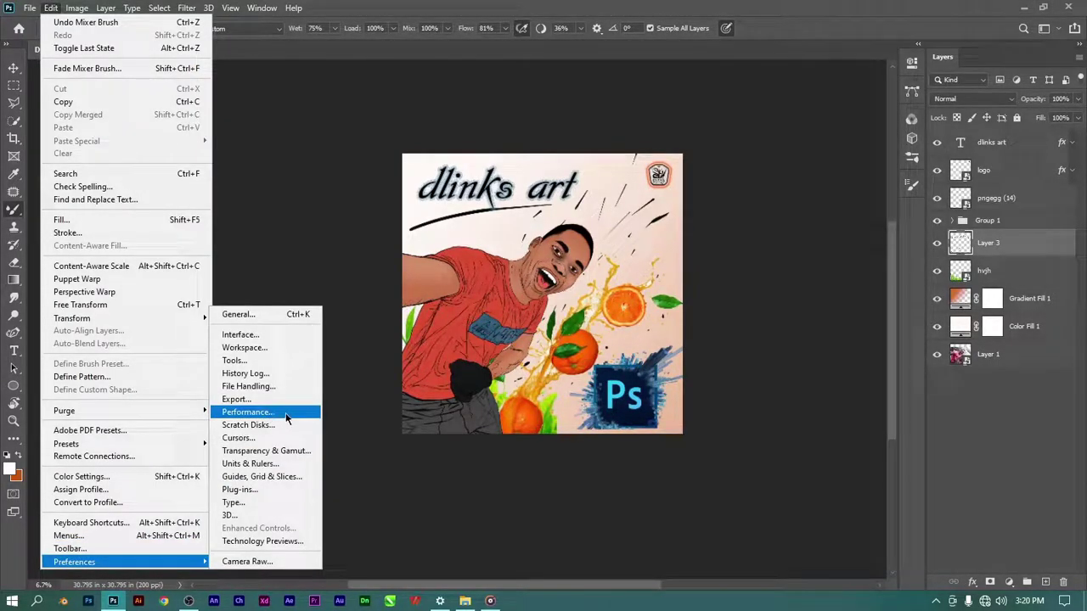
pyautogui.click(292, 315)
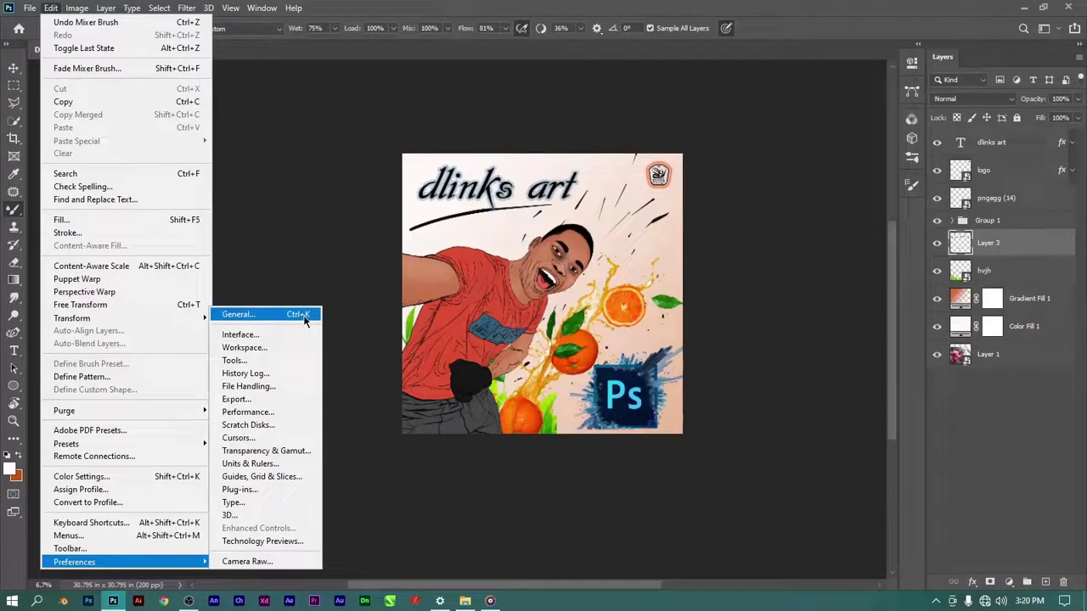
pyautogui.click(473, 257)
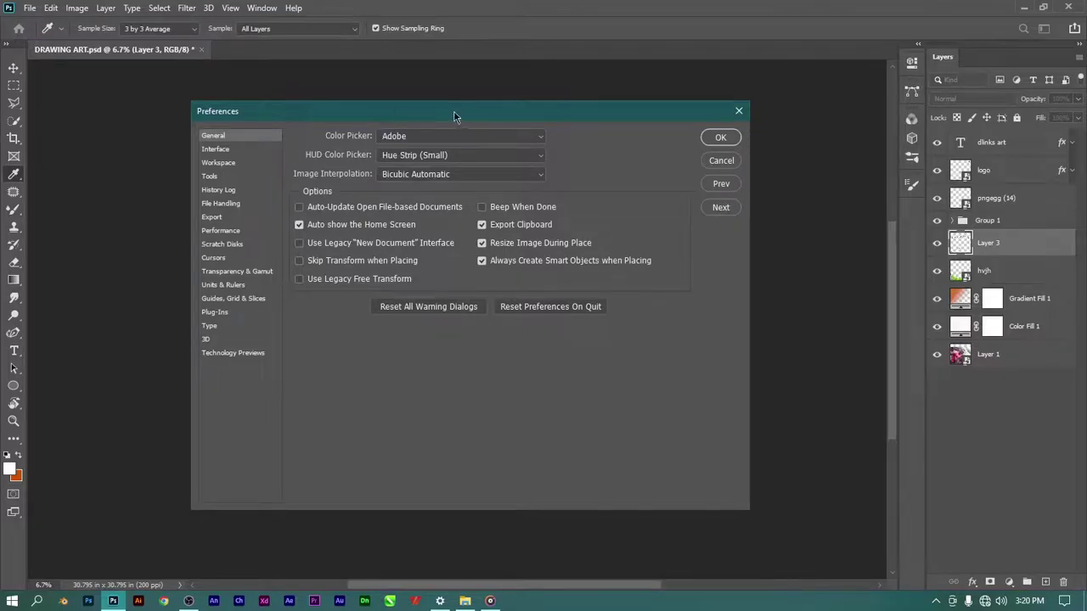
# Switch Preferences to the Performance page showing 6366 MB memory and 20 History States
pyautogui.click(246, 230)
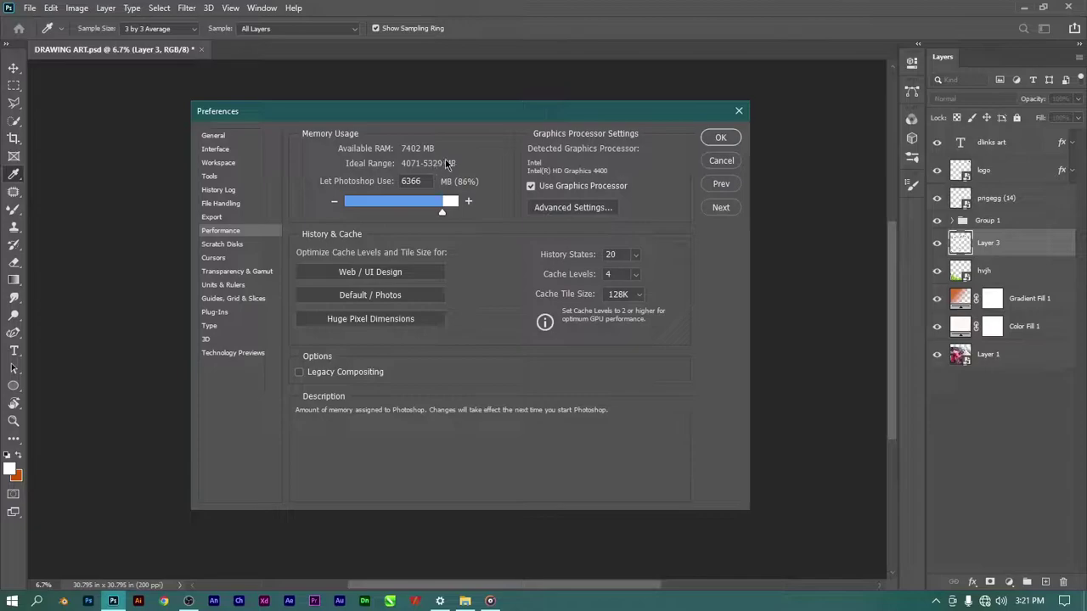
# Set Let Photoshop Use memory to 6693 MB (90%)
pyautogui.moveTo(441, 212); pyautogui.dragTo(450, 211)
pyautogui.moveTo(451, 212); pyautogui.dragTo(450, 216)
pyautogui.moveTo(450, 217); pyautogui.dragTo(446, 214)
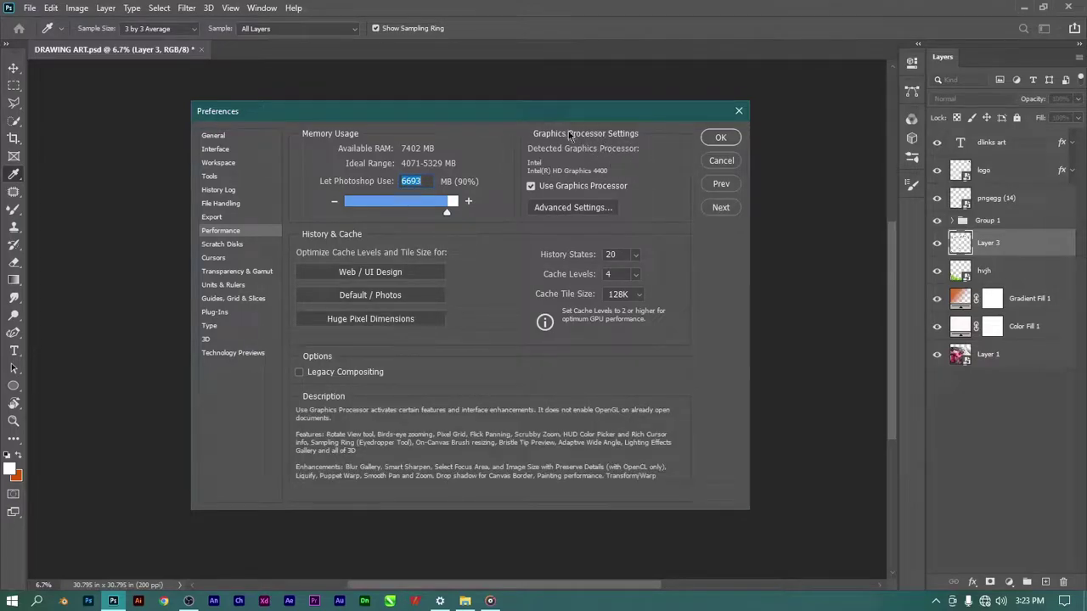
# Keep Use Graphics Processor enabled and bring up its Advanced Settings
pyautogui.click(532, 186)
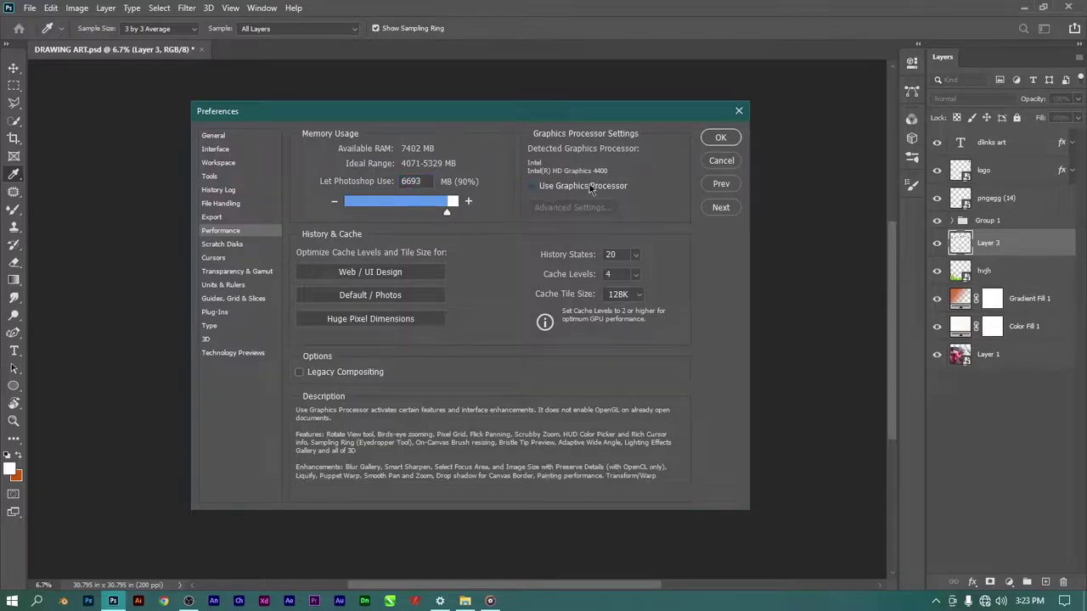
pyautogui.click(532, 186)
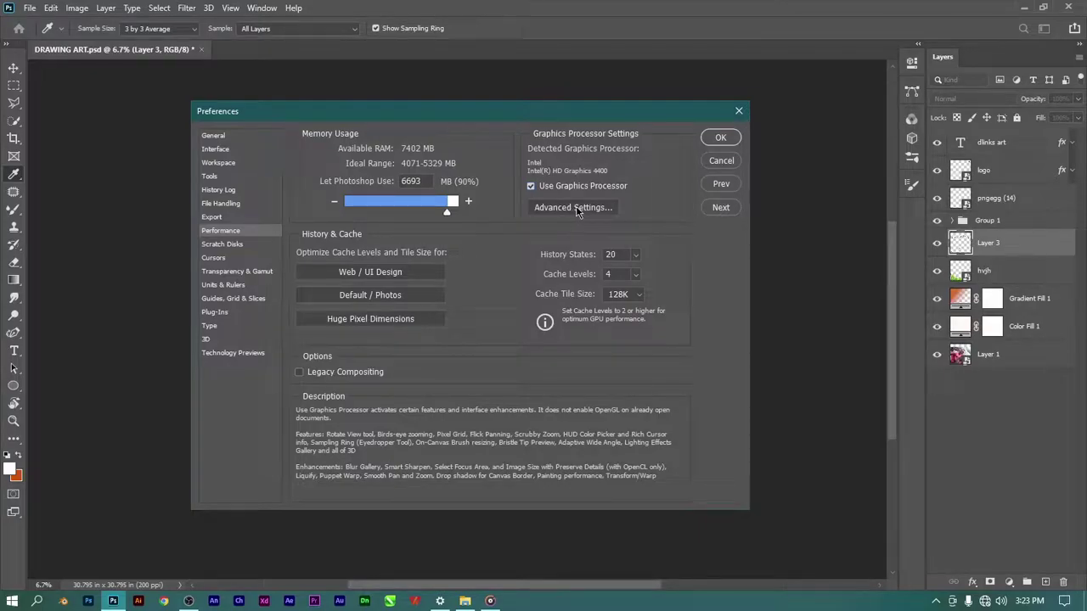
pyautogui.click(575, 209)
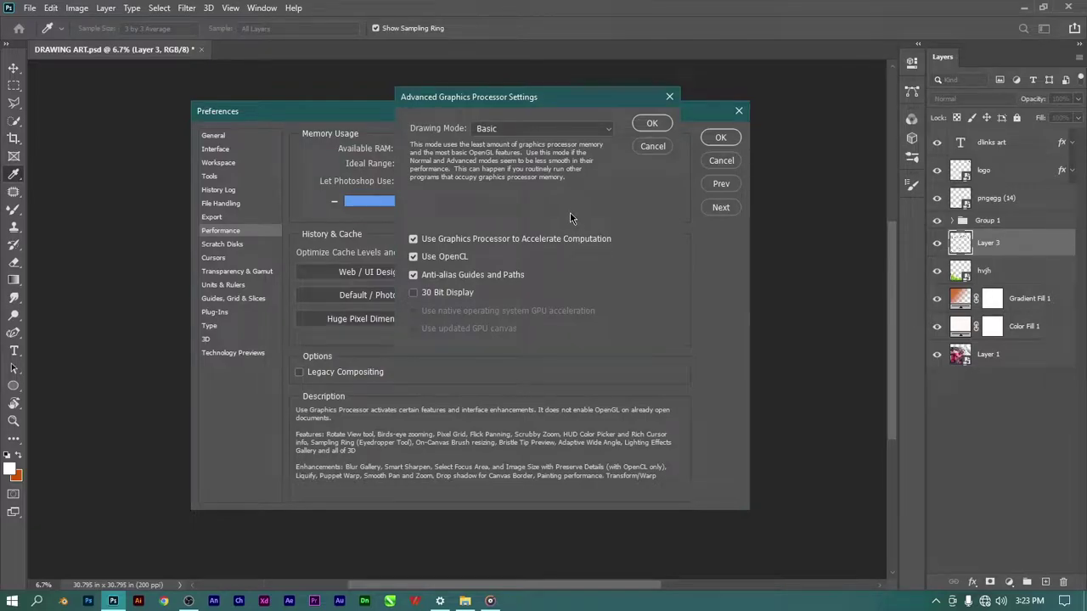
# Try the drawing modes, then confirm Advanced Graphics Processor Settings with Basic
pyautogui.click(548, 132)
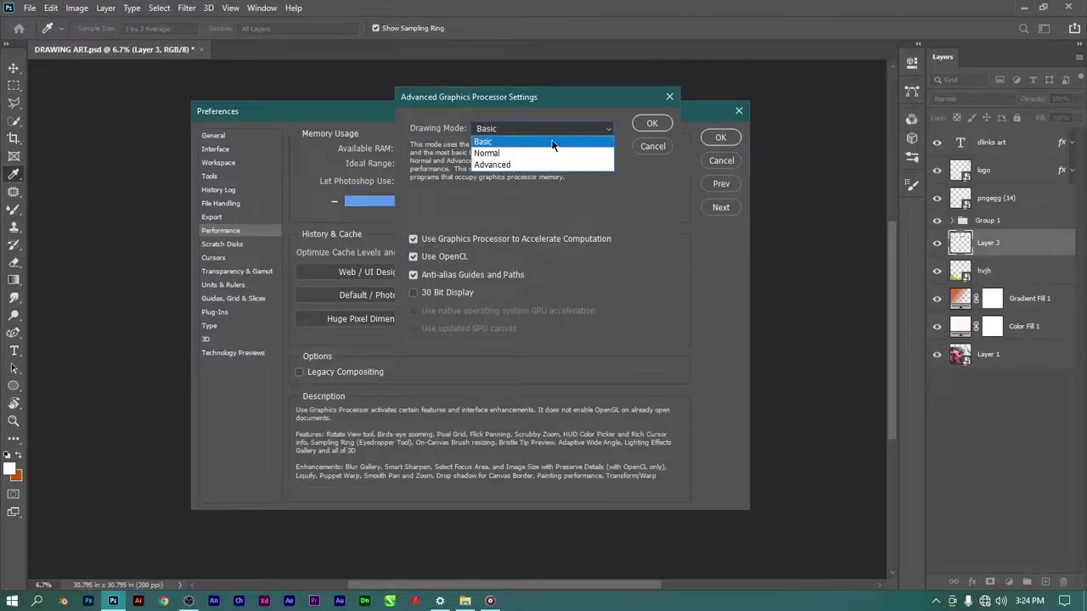
pyautogui.click(553, 143)
pyautogui.click(556, 129)
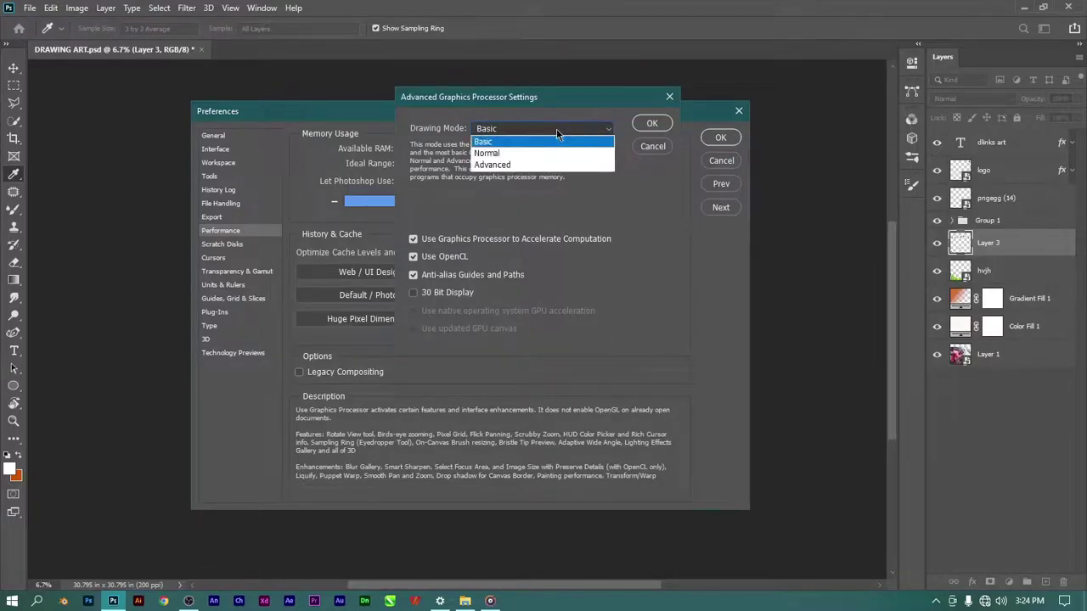
pyautogui.click(561, 166)
pyautogui.click(558, 130)
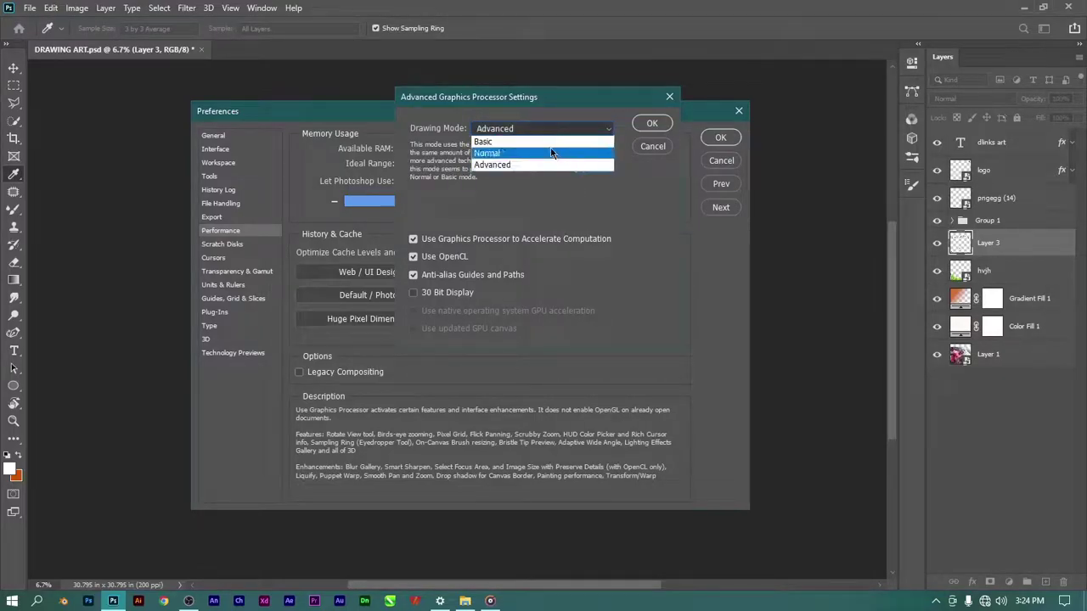
pyautogui.click(556, 143)
pyautogui.click(649, 124)
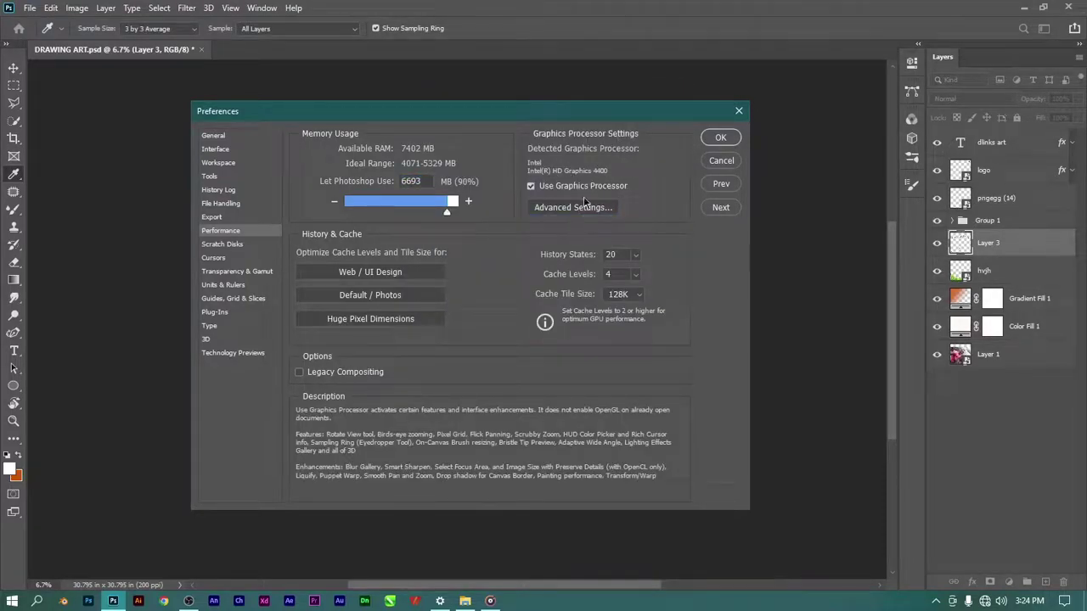
# Re-enable the graphics processor and confirm Drawing Mode set to Advanced
pyautogui.click(538, 187)
pyautogui.click(537, 187)
pyautogui.click(574, 209)
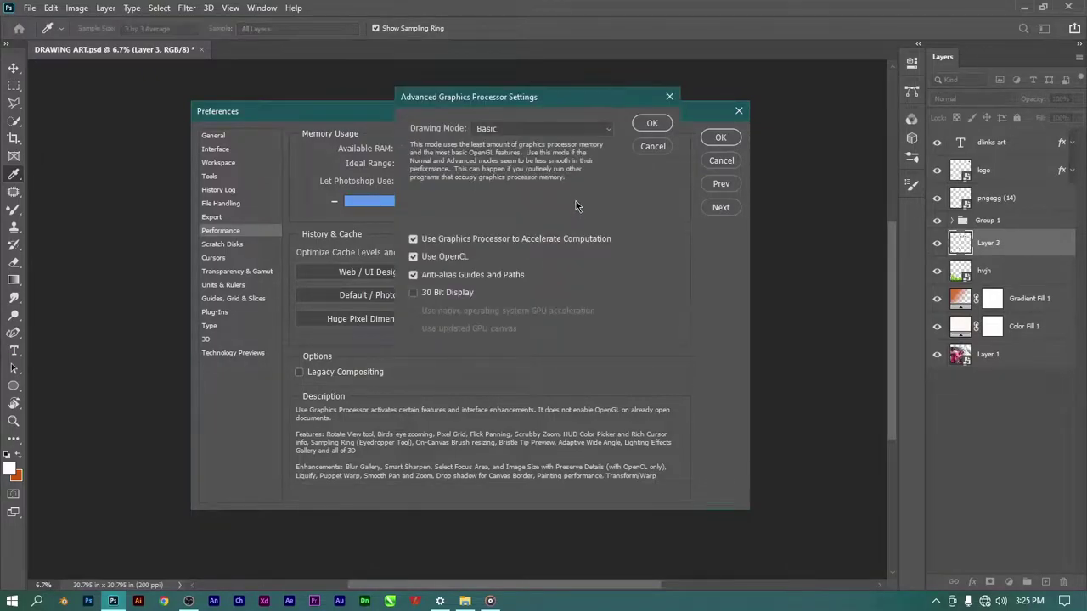
pyautogui.click(556, 128)
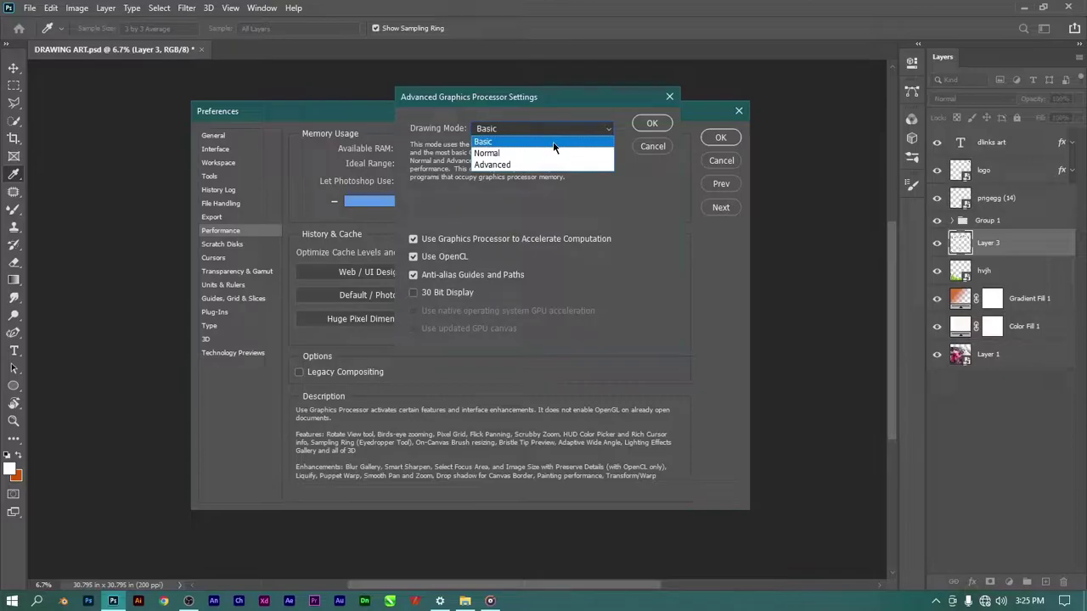
pyautogui.click(554, 146)
pyautogui.click(550, 129)
pyautogui.click(558, 165)
pyautogui.click(647, 125)
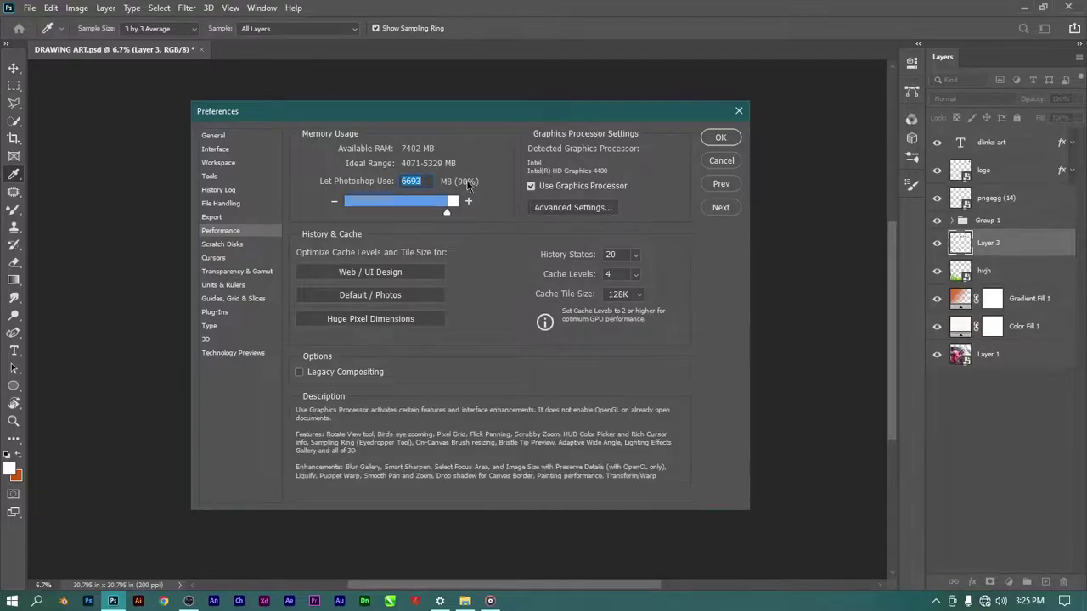
# Set the graphics processor Drawing Mode back to Basic and close Advanced Settings
pyautogui.click(580, 207)
pyautogui.click(535, 129)
pyautogui.click(544, 141)
pyautogui.press('Return')
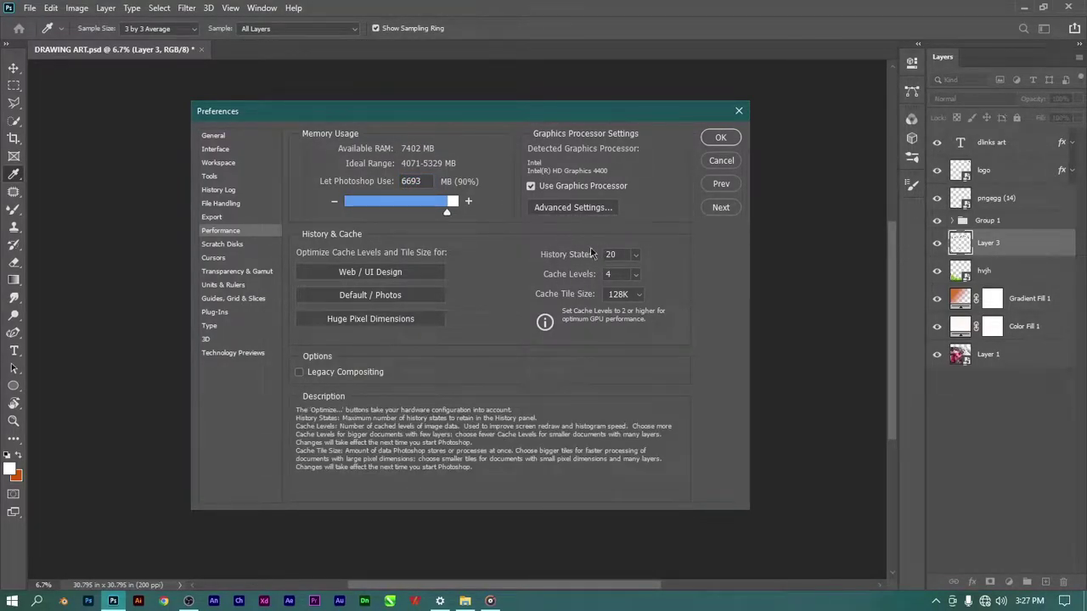
# Experiment with the History States slider, leaving it at 20
pyautogui.click(634, 273)
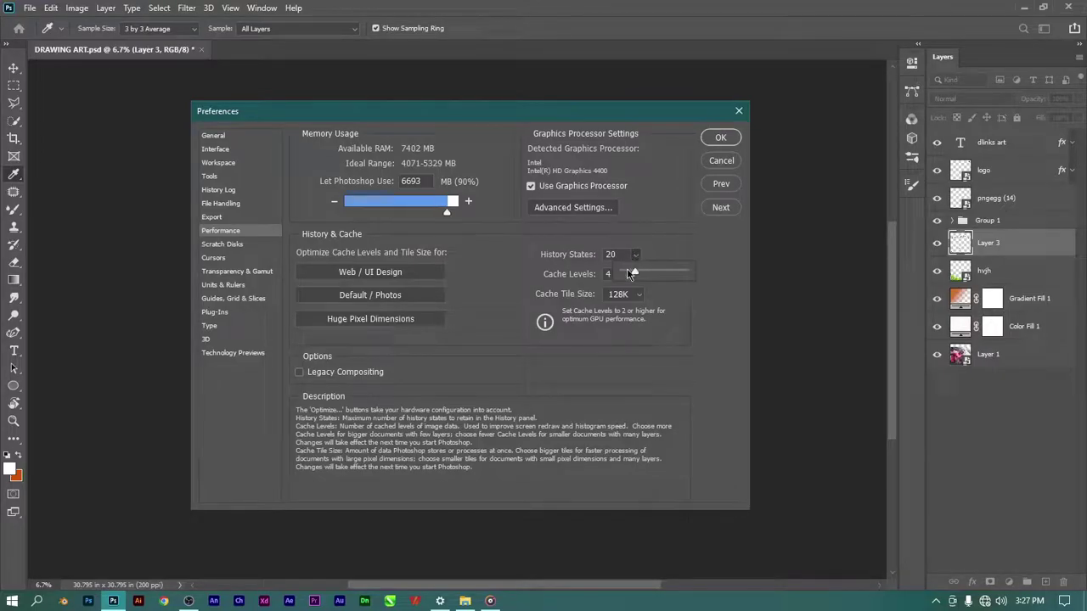
pyautogui.moveTo(638, 276); pyautogui.dragTo(636, 276)
pyautogui.moveTo(635, 274); pyautogui.dragTo(676, 274)
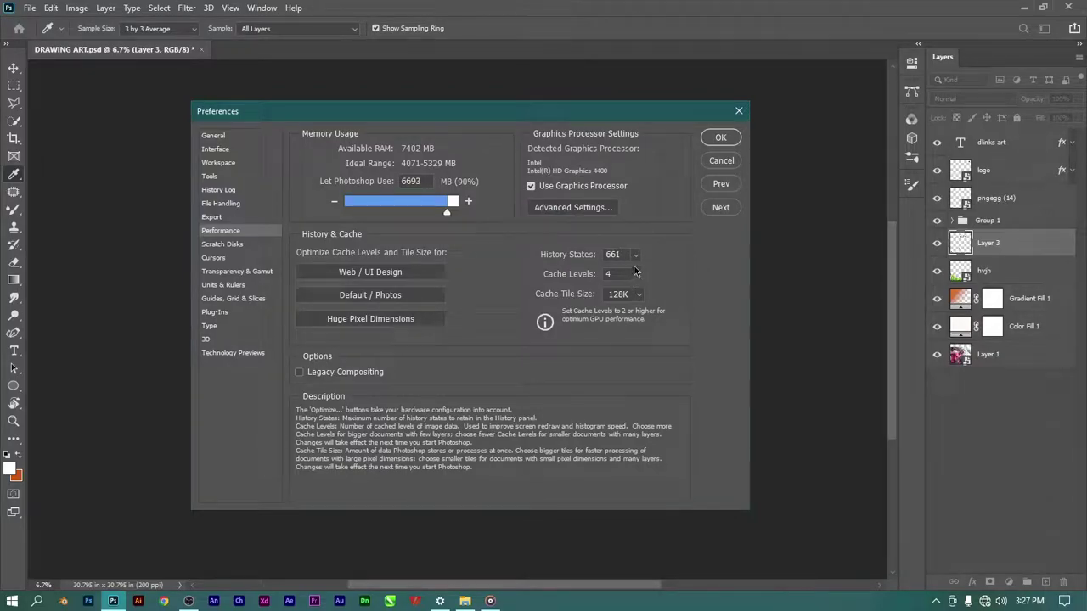
pyautogui.click(635, 273)
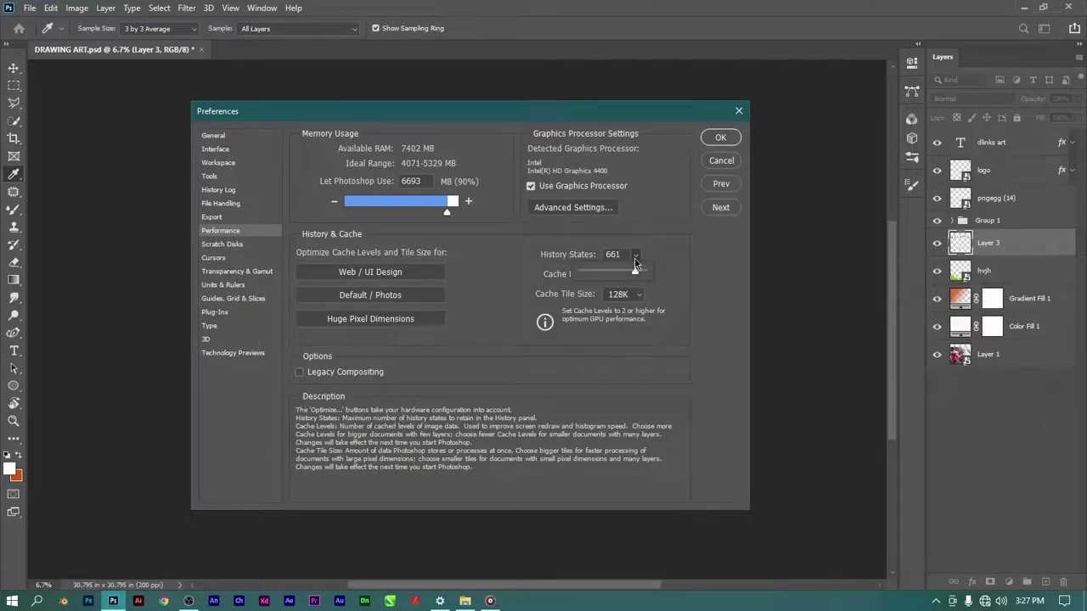
pyautogui.click(613, 274)
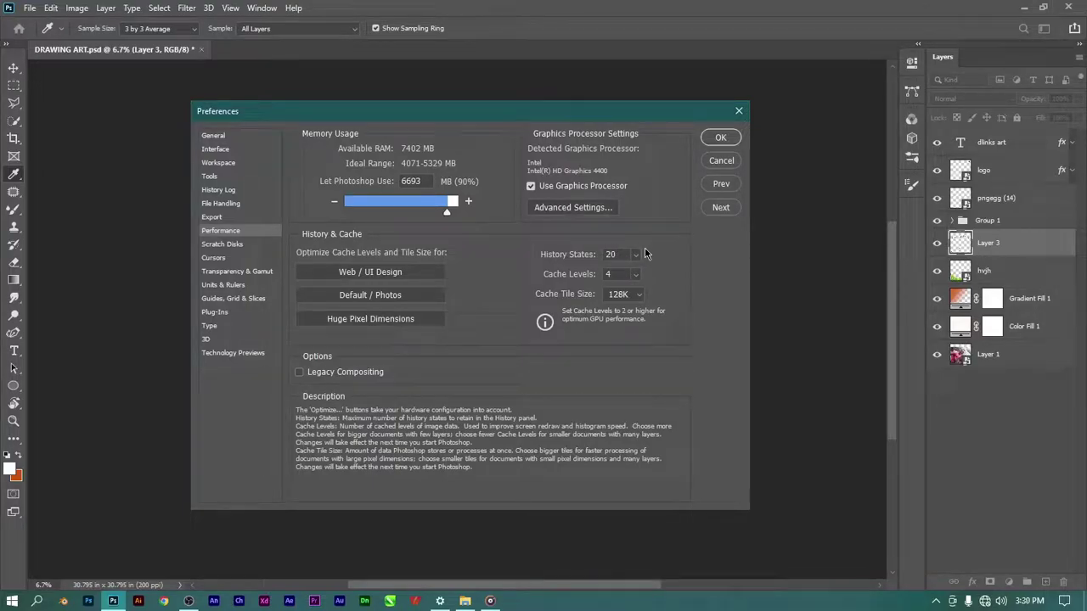
# Re-enable the graphics processor and confirm Basic drawing mode in Advanced Settings
pyautogui.click(530, 186)
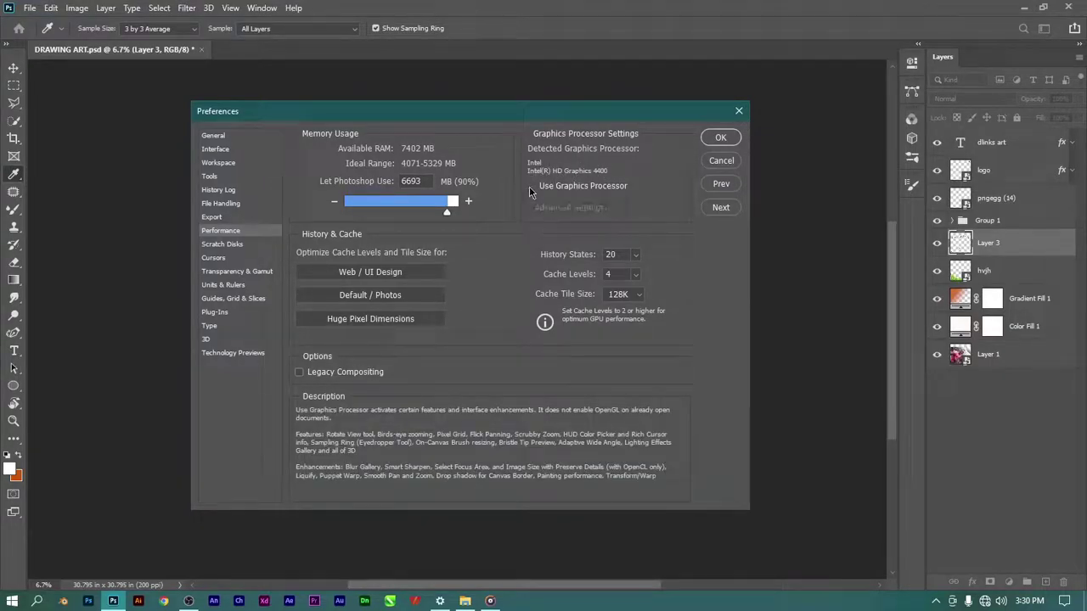
pyautogui.click(532, 186)
pyautogui.click(570, 207)
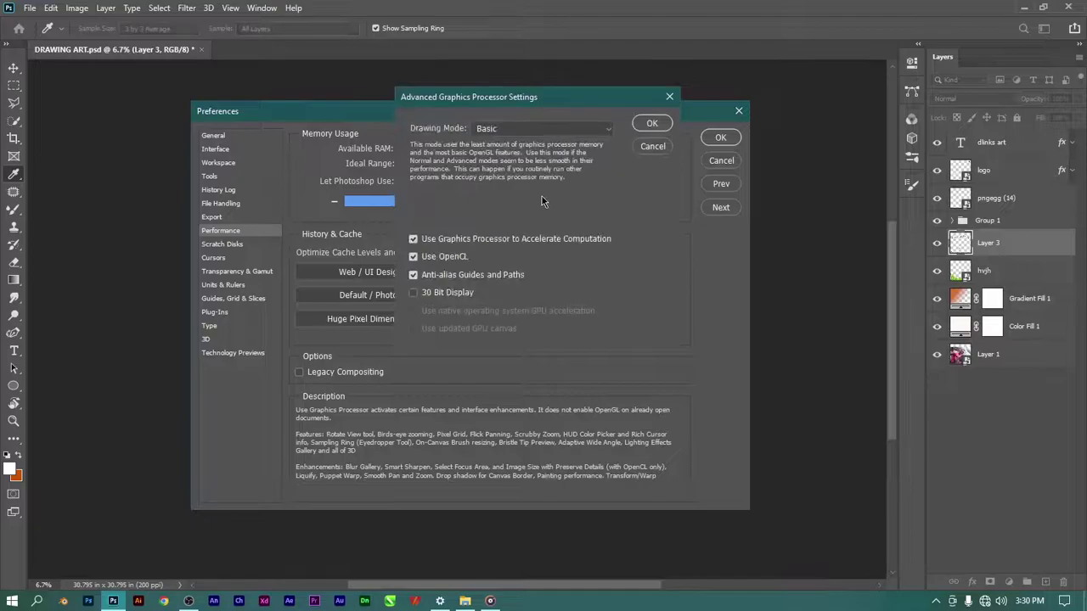
pyautogui.click(518, 131)
pyautogui.click(523, 140)
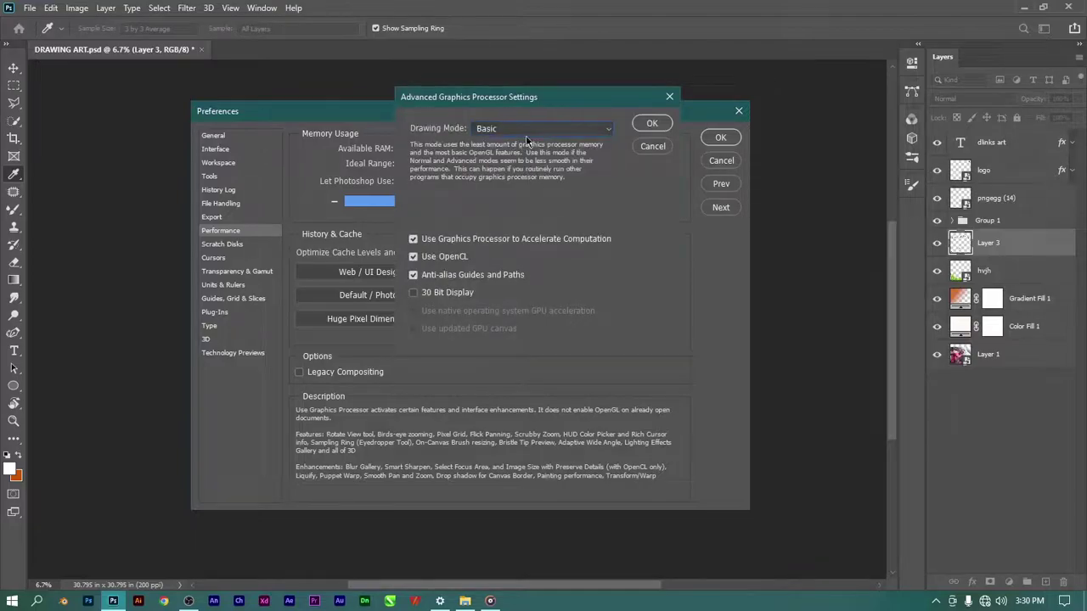
pyautogui.click(638, 125)
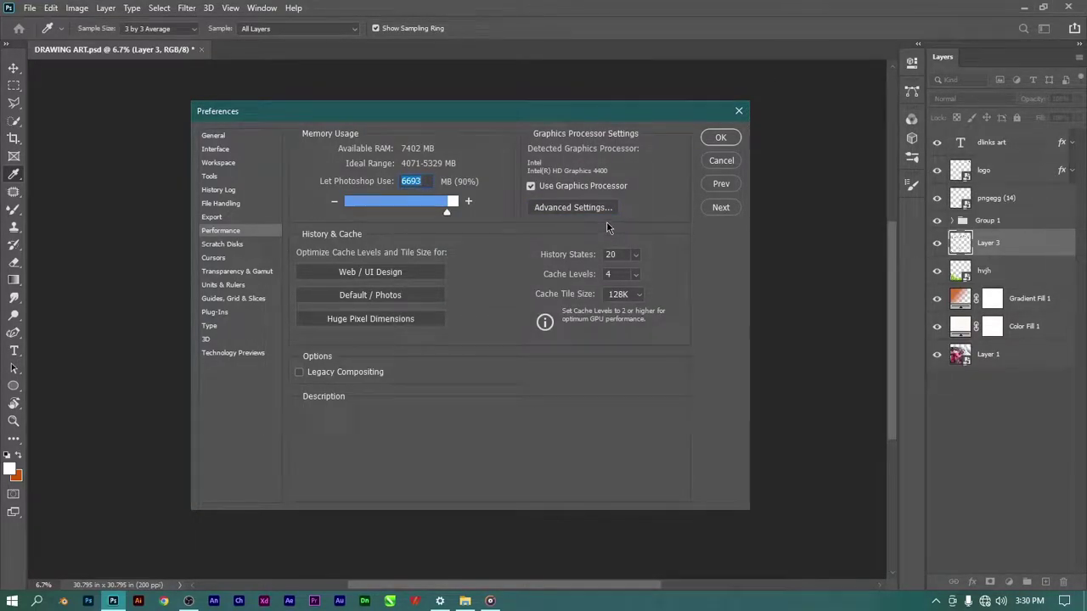
pyautogui.click(562, 208)
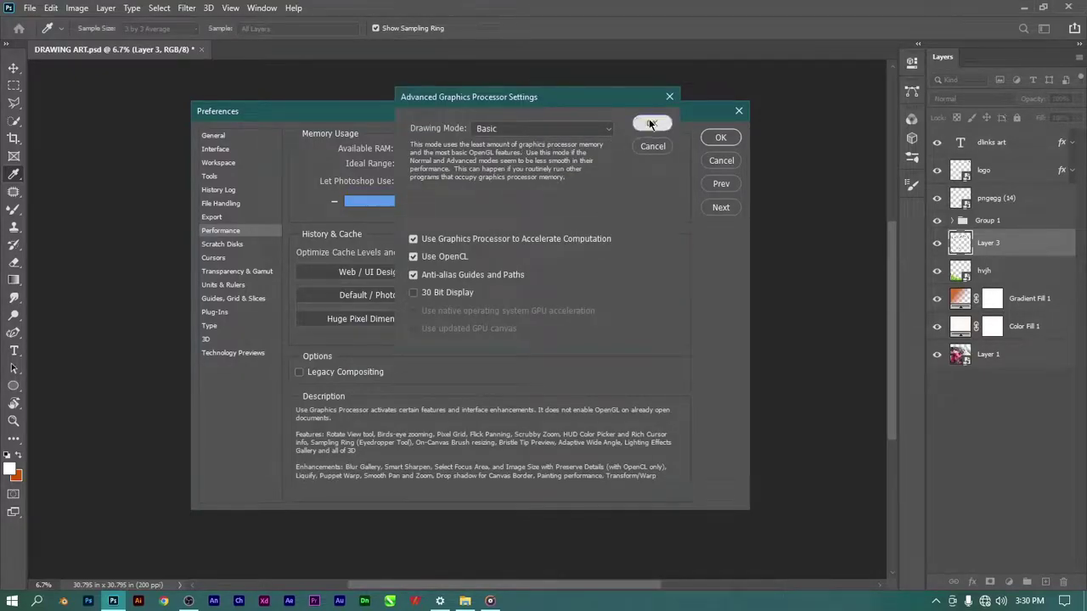
pyautogui.click(650, 123)
# Keep Use Graphics Processor checked and save the Performance preferences with OK
pyautogui.click(531, 186)
pyautogui.click(532, 186)
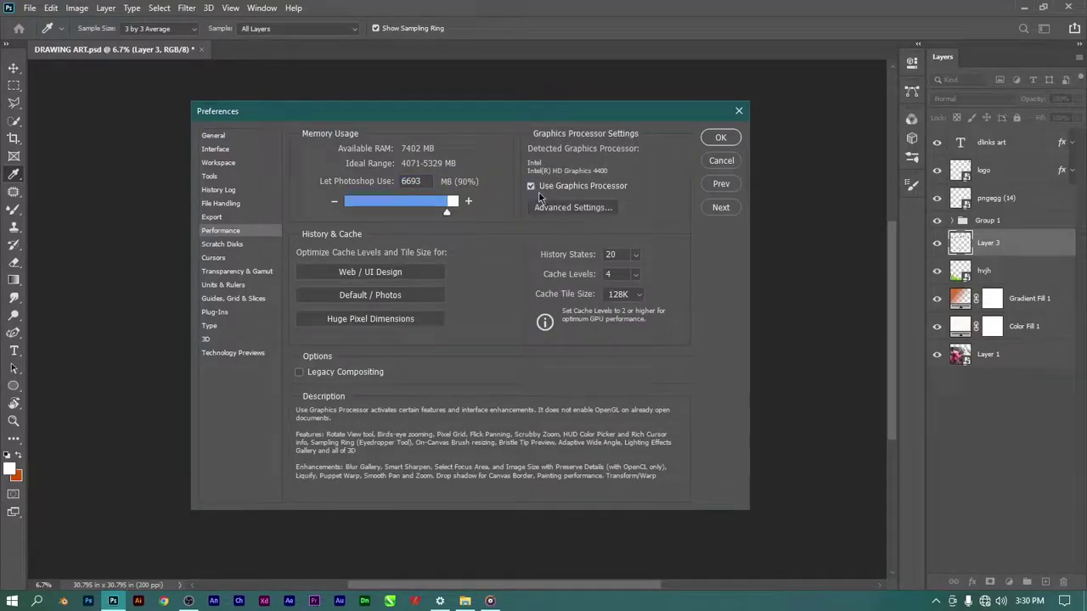
pyautogui.click(722, 140)
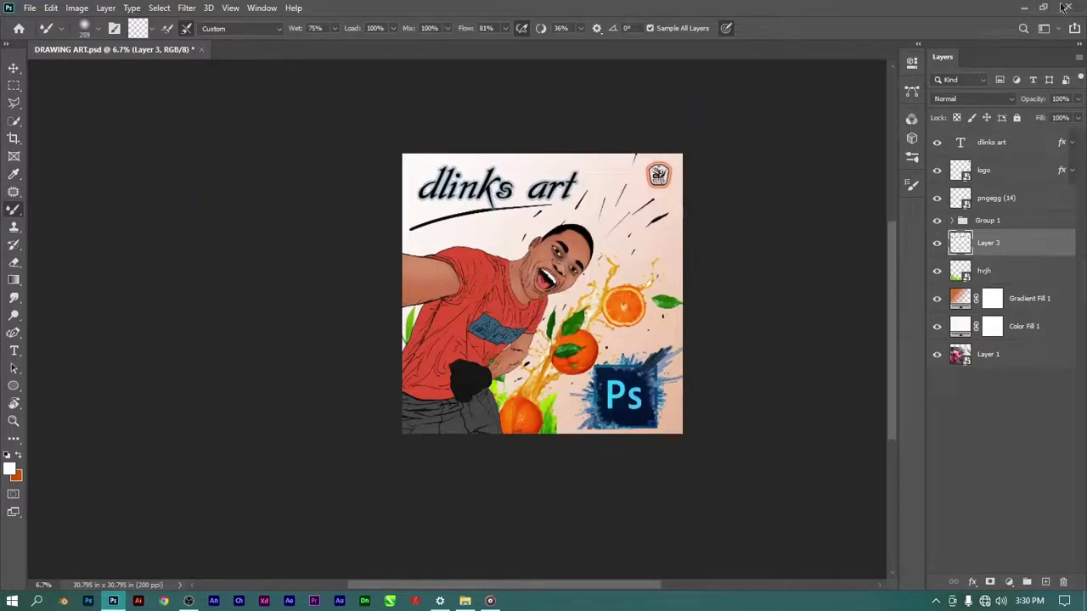
# Close Photoshop without saving changes to DRAWING ART.psd
pyautogui.click(1066, 8)
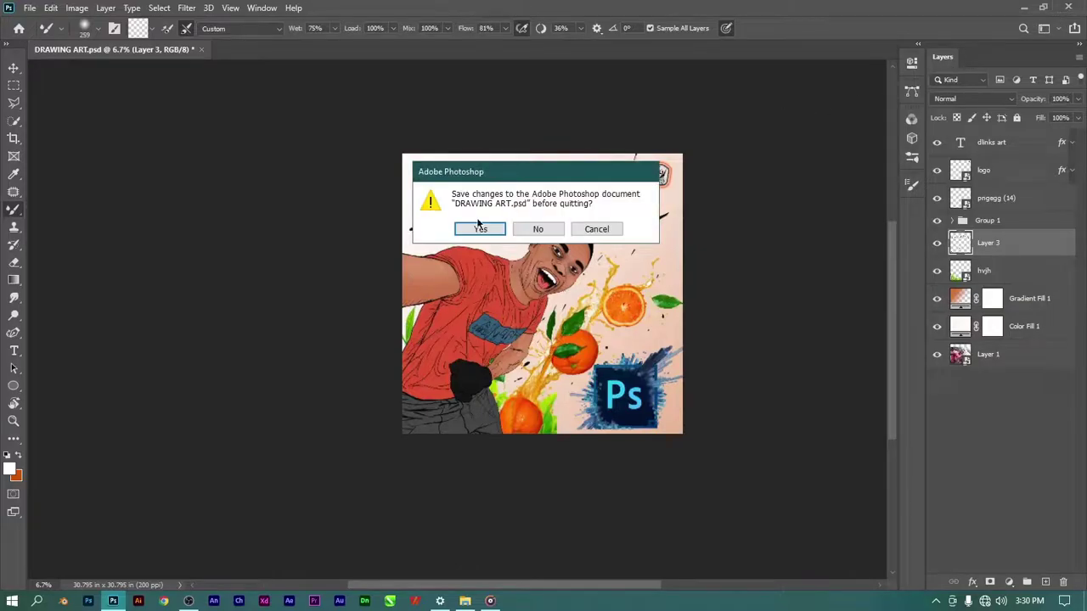
pyautogui.click(538, 230)
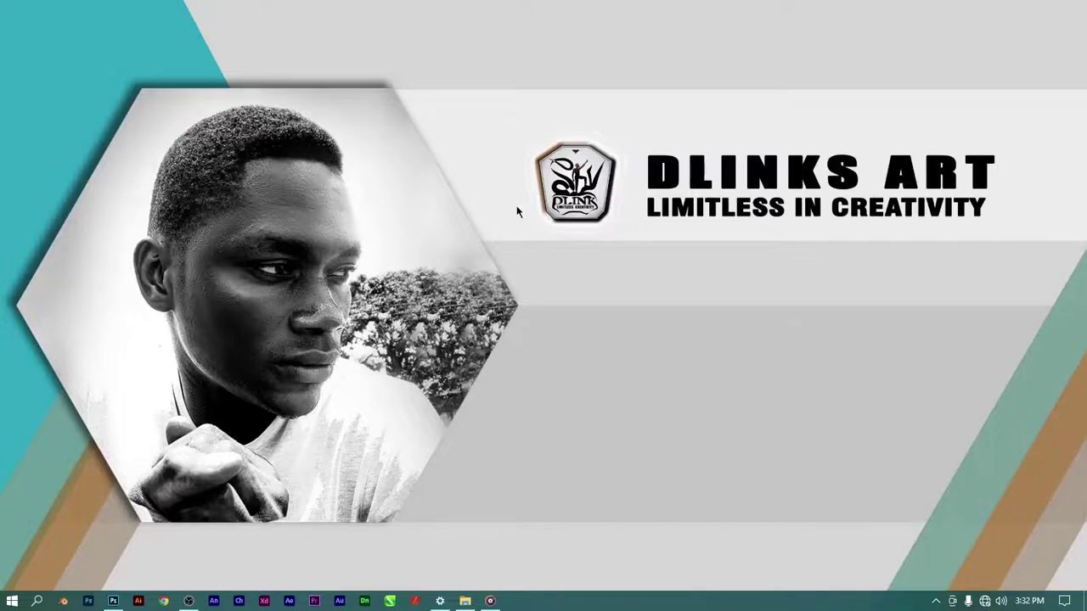
# Search Windows for 'VIEW', open View advanced system settings, and move System Properties right
pyautogui.click(37, 601)
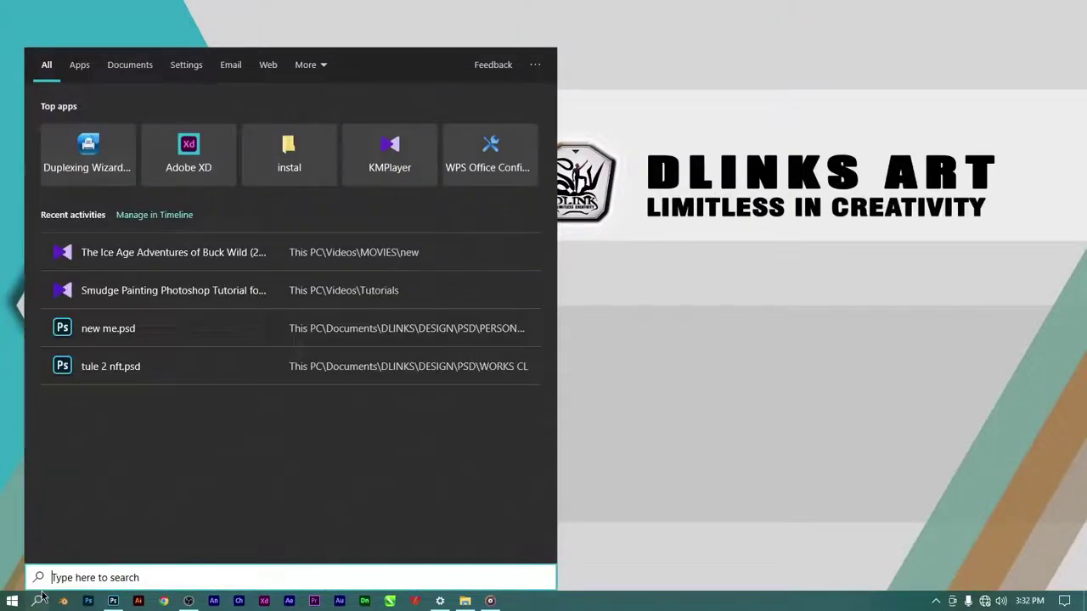
pyautogui.write('V')
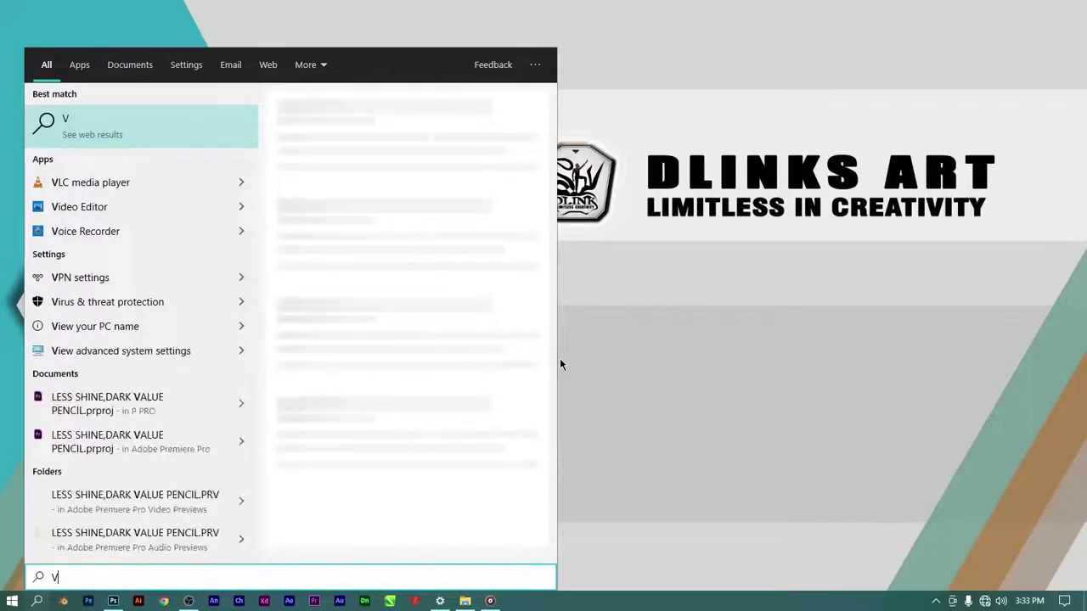
pyautogui.write('IEW')
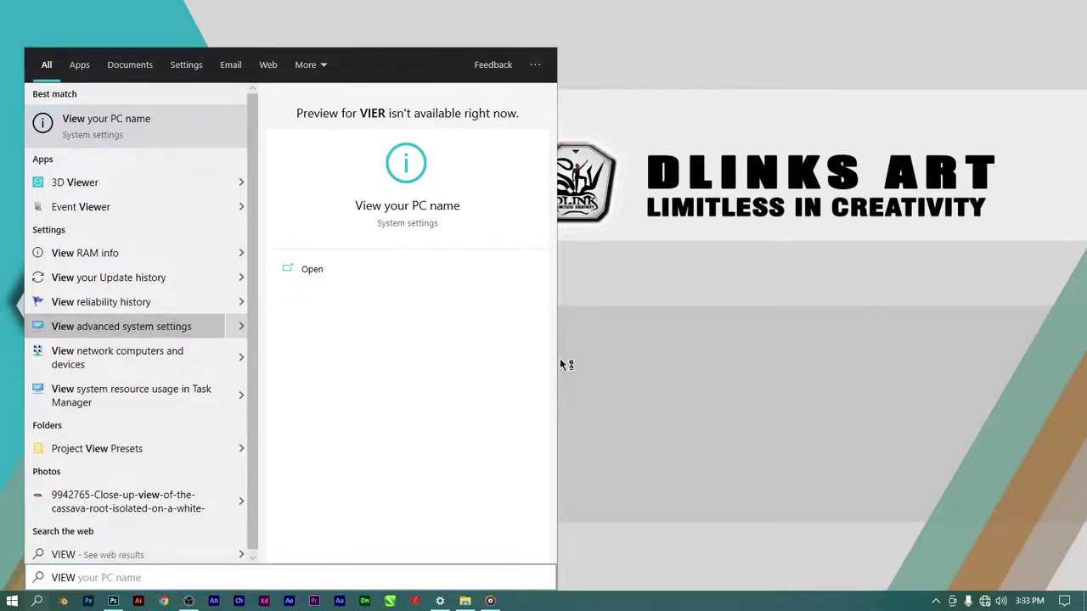
pyautogui.click(121, 326)
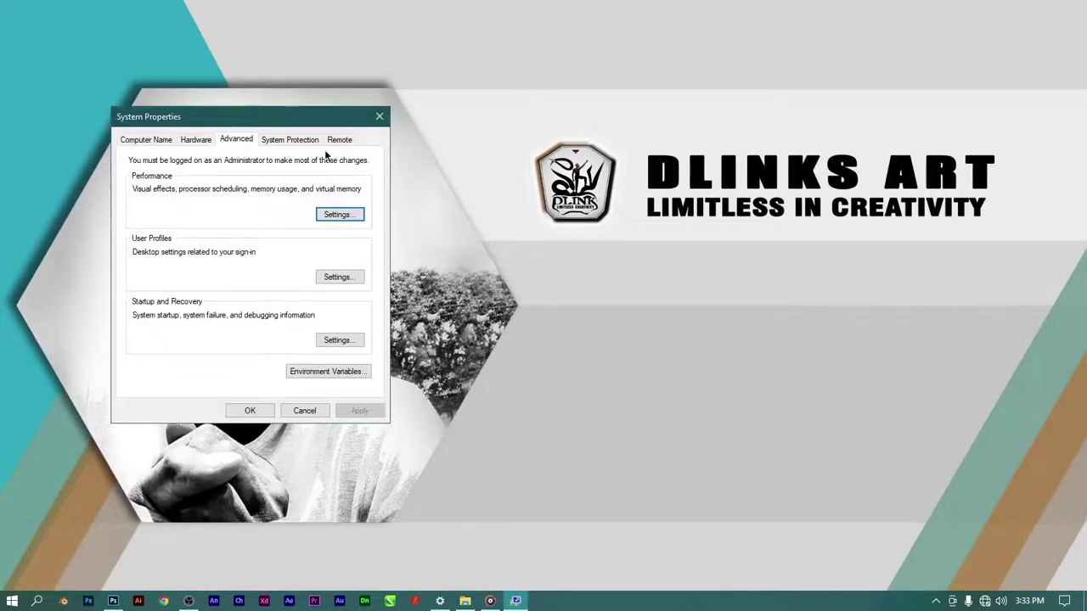
pyautogui.moveTo(286, 117); pyautogui.dragTo(401, 116)
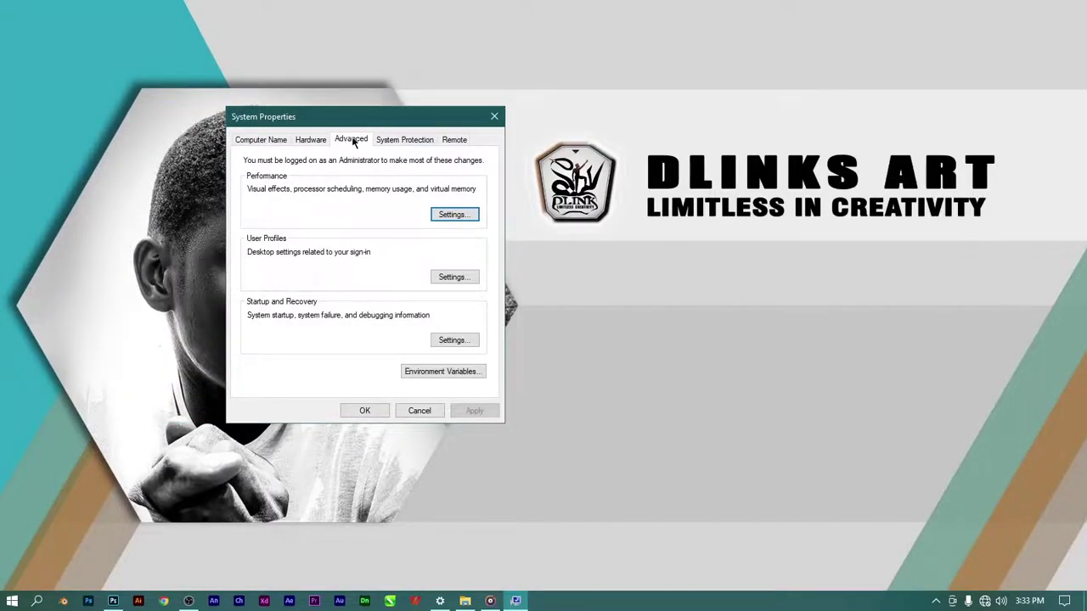
# Open Performance Settings and select 'Let Windows choose what's best for my computer'
pyautogui.click(454, 216)
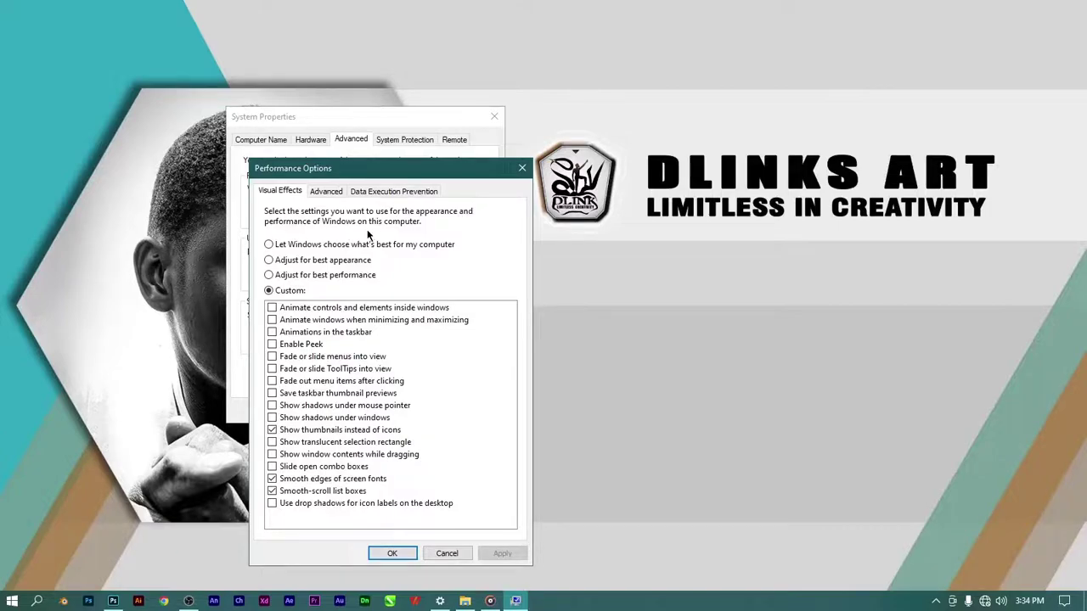
pyautogui.click(268, 244)
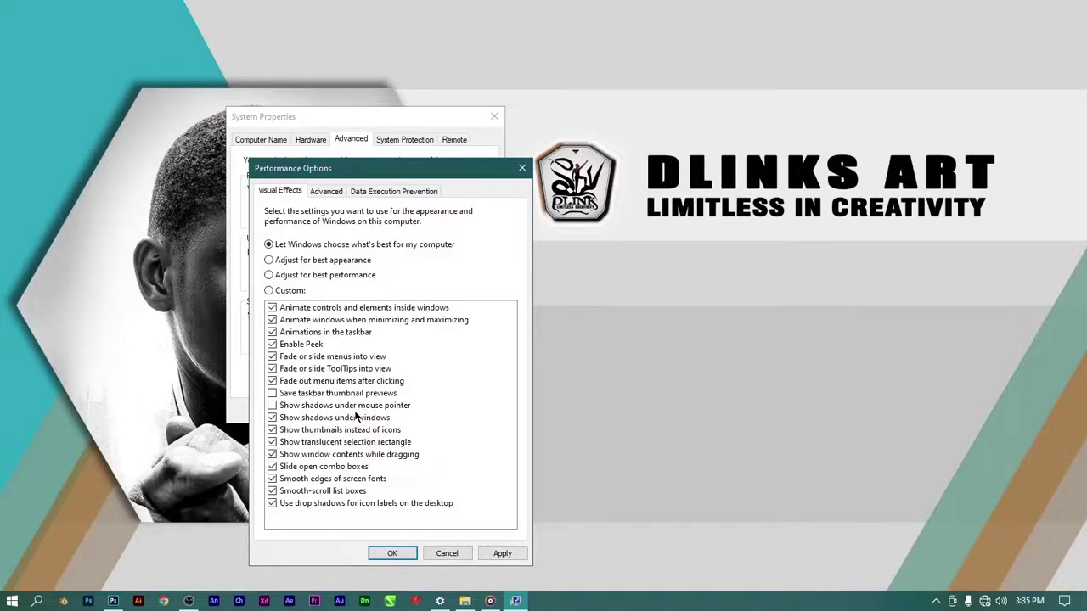
# Apply 'Adjust for best performance' visual effects, then leave Custom selected
pyautogui.click(269, 261)
pyautogui.click(269, 275)
pyautogui.click(505, 554)
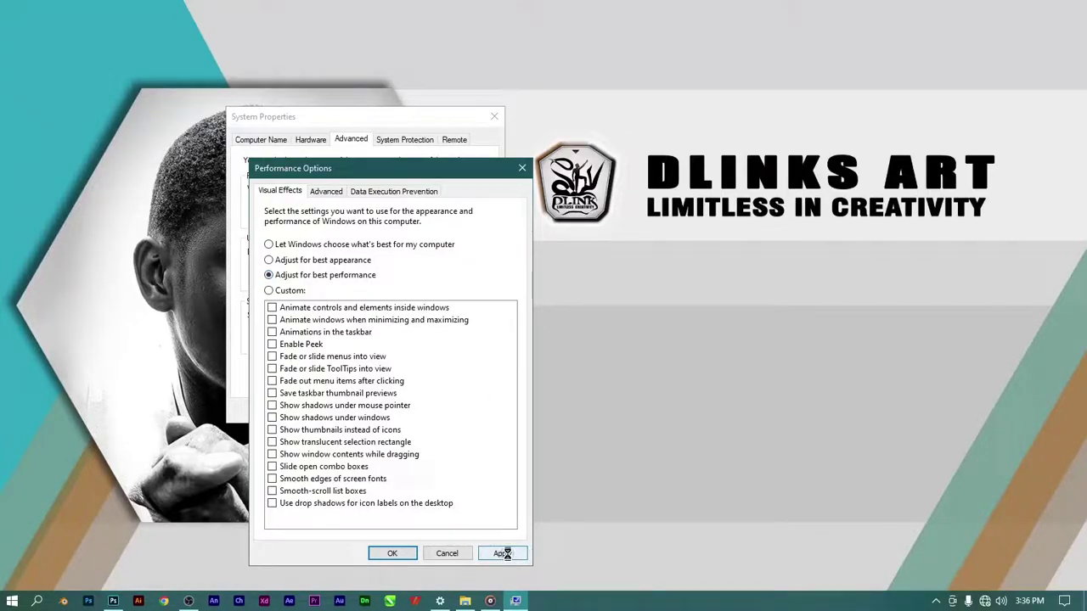
pyautogui.click(509, 257)
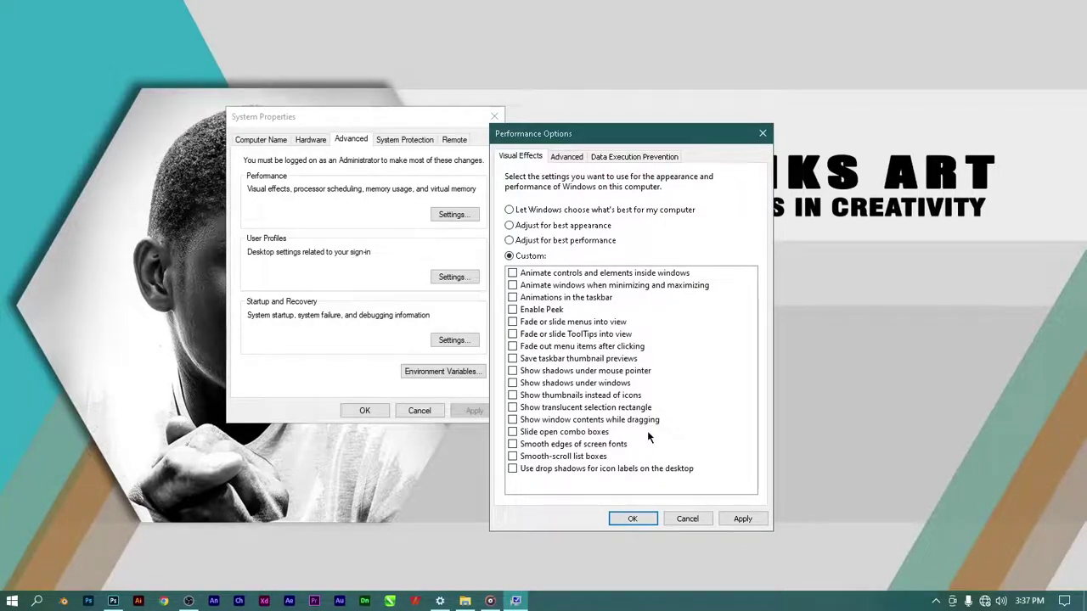
# Tick Smooth edges of screen fonts, Smooth-scroll list boxes and Show thumbnails instead of icons, then apply and confirm
pyautogui.click(586, 456)
pyautogui.moveTo(594, 134); pyautogui.dragTo(679, 150)
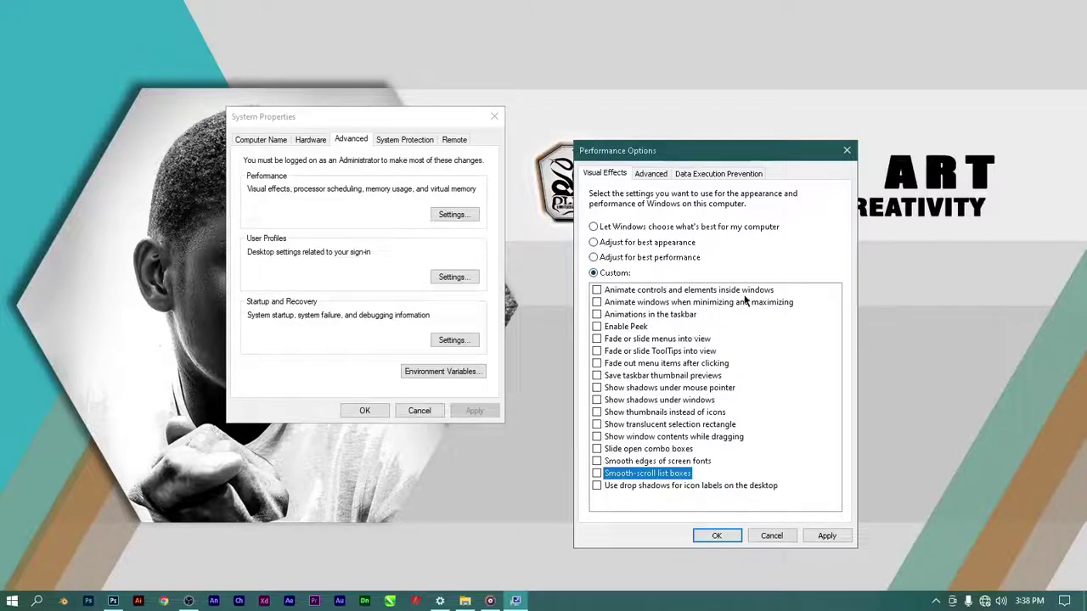
pyautogui.click(597, 461)
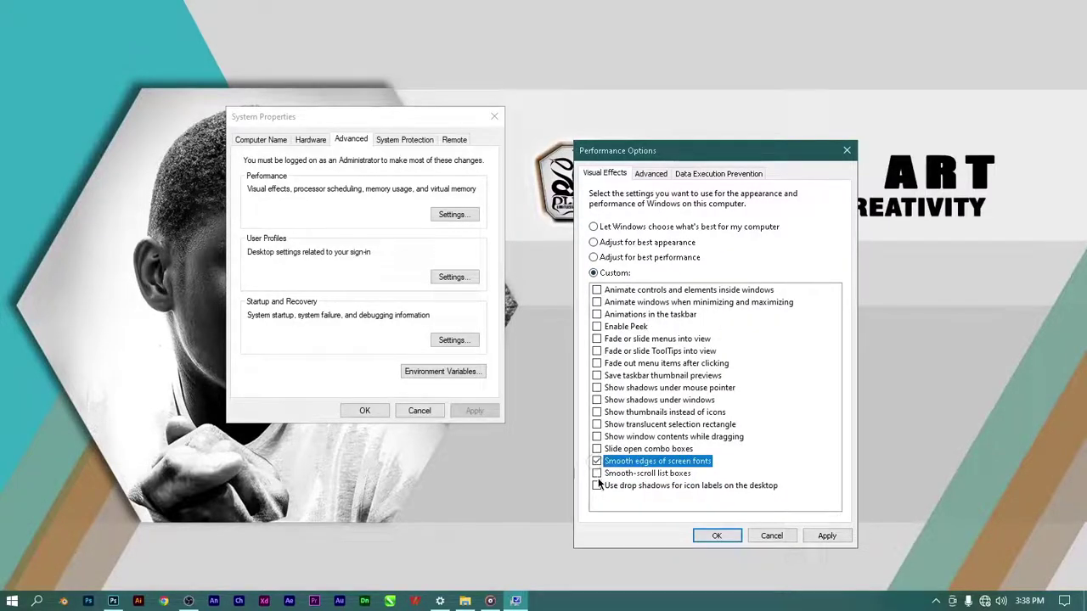
pyautogui.click(597, 473)
pyautogui.click(597, 412)
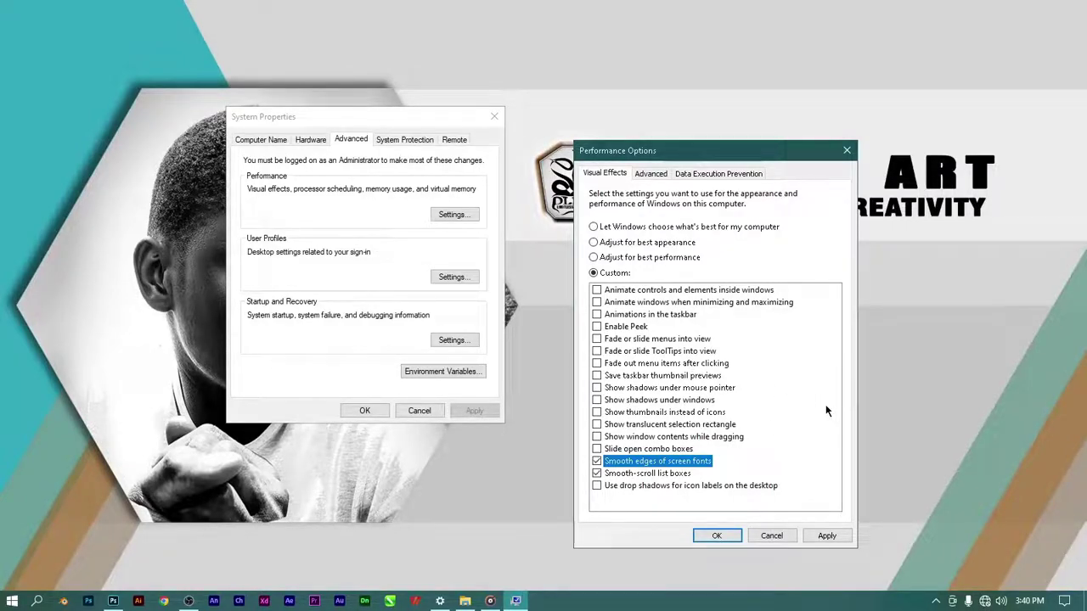
pyautogui.click(597, 412)
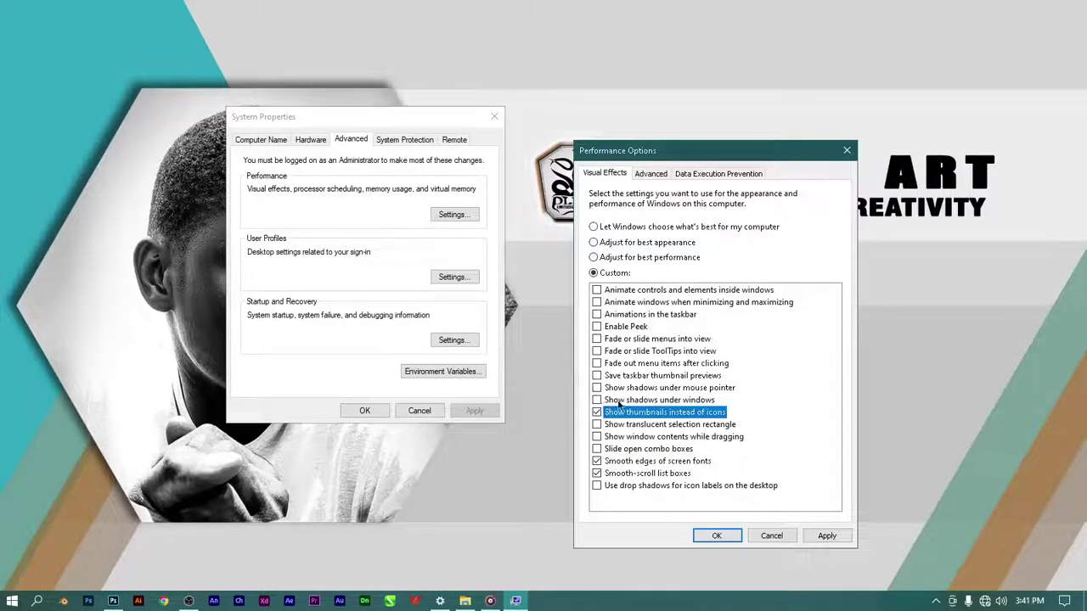
pyautogui.click(828, 535)
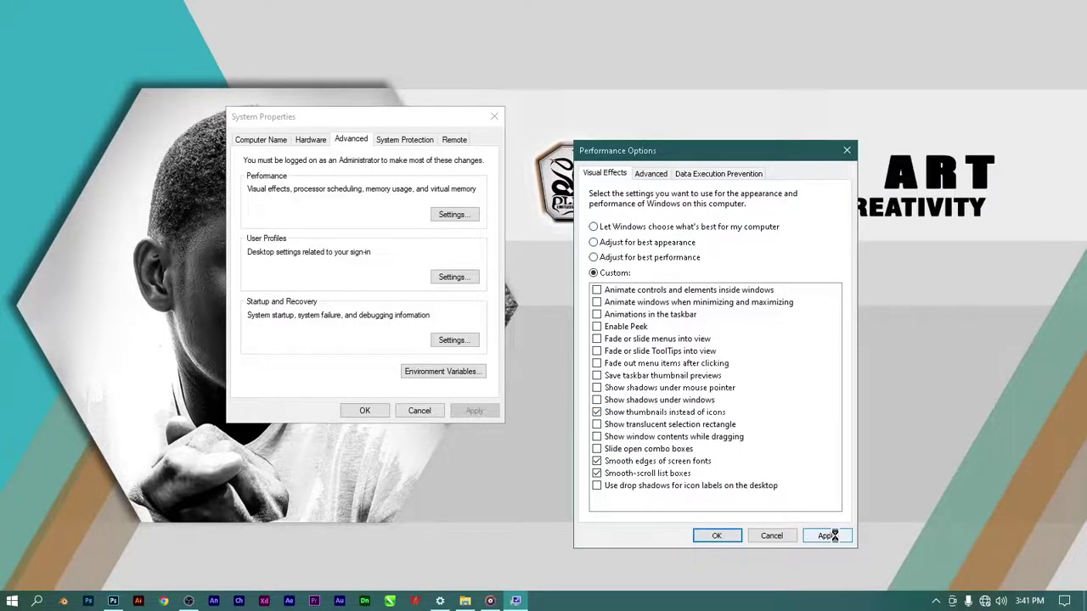
pyautogui.click(723, 538)
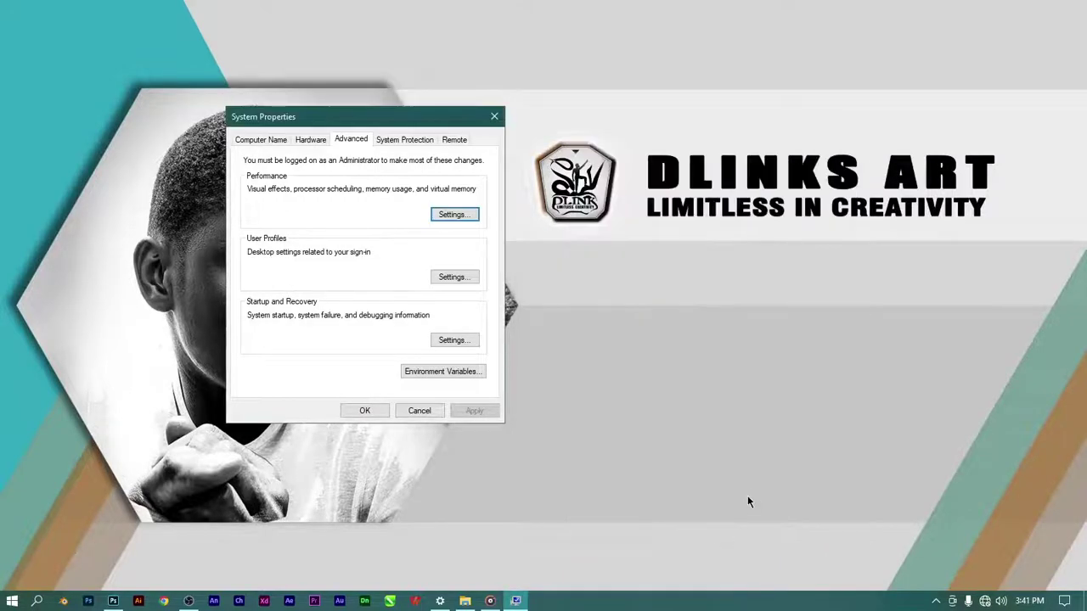
# Close System Properties, return to Photoshop and open DRAWING ART.psd from the recent files
pyautogui.click(367, 410)
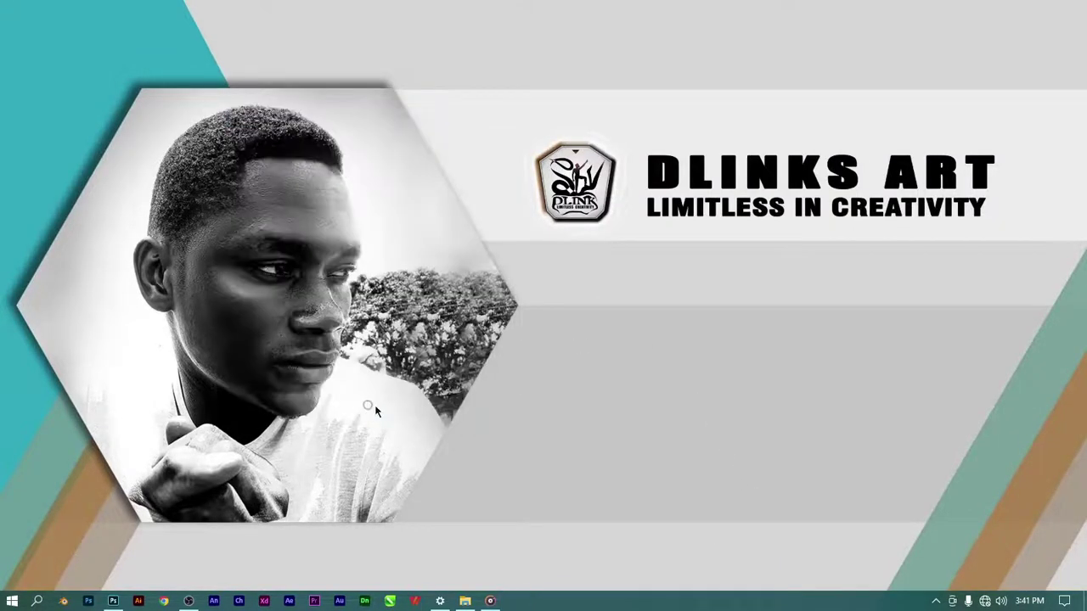
pyautogui.click(113, 599)
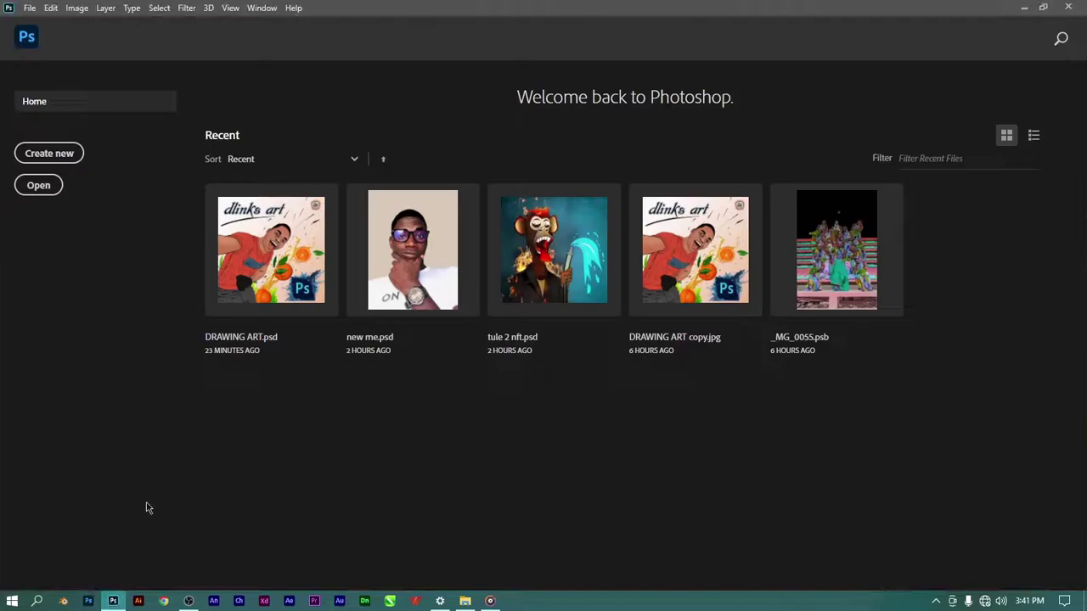
pyautogui.click(287, 264)
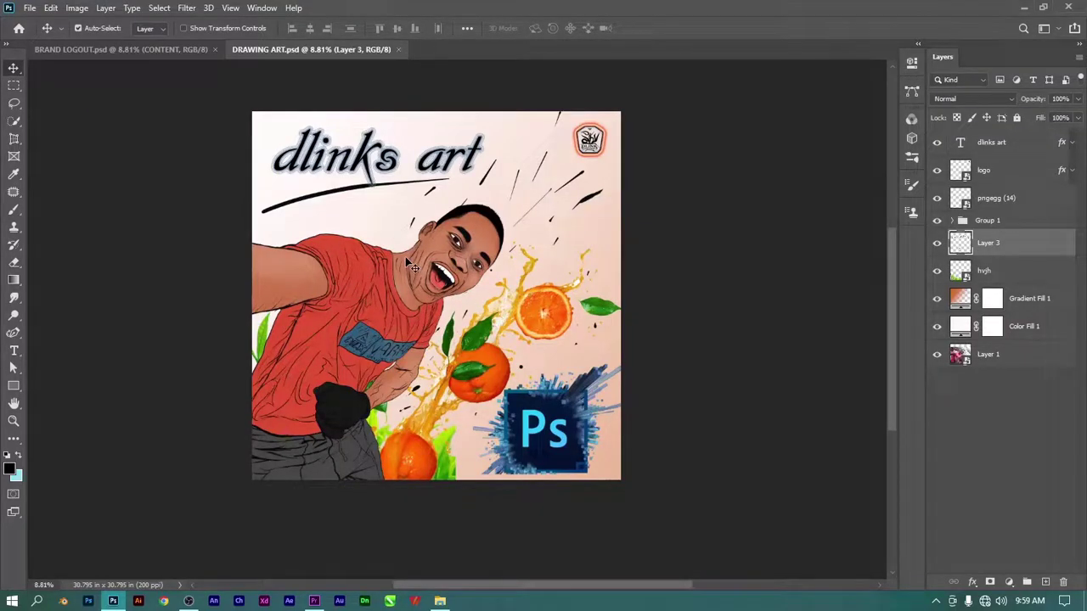
pyautogui.scroll(3, 405, 257)
pyautogui.scroll(1, 405, 267)
pyautogui.scroll(-5, 405, 268)
pyautogui.scroll(2, 400, 286)
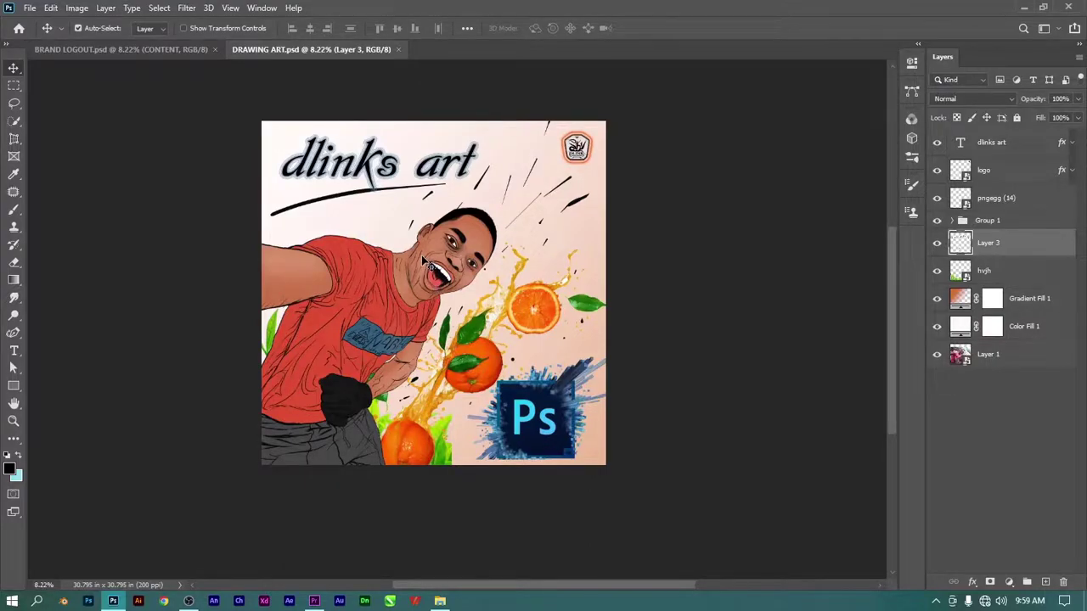
# Check the artwork's image size (30.795 inches at 200 ppi) twice, cancelling without changes
pyautogui.press('ctrl')
pyautogui.hotkey('ctrl', 'alt', 'i')
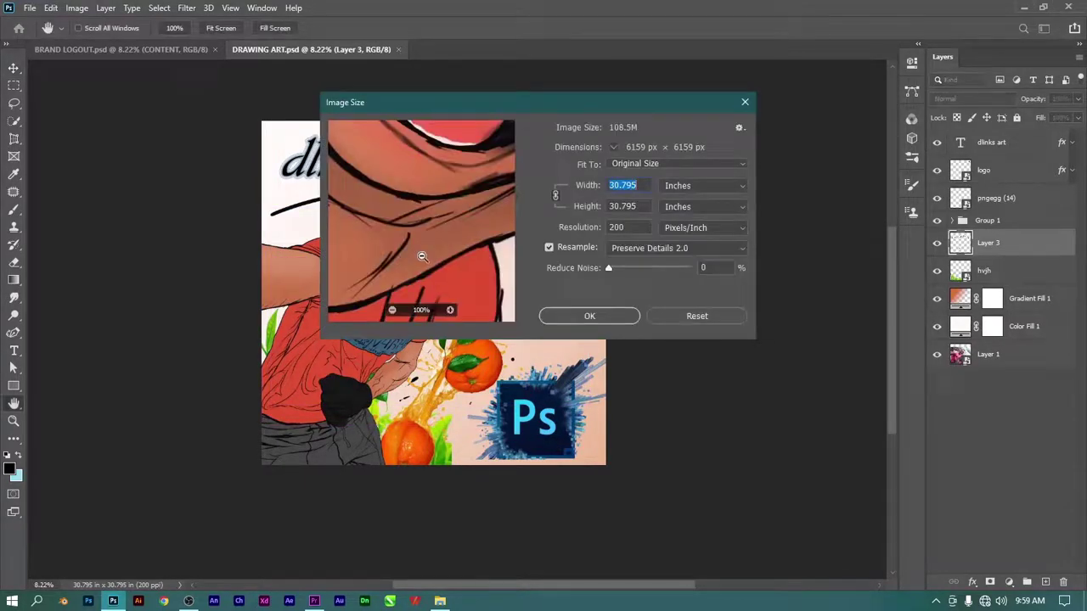
pyautogui.click(696, 316)
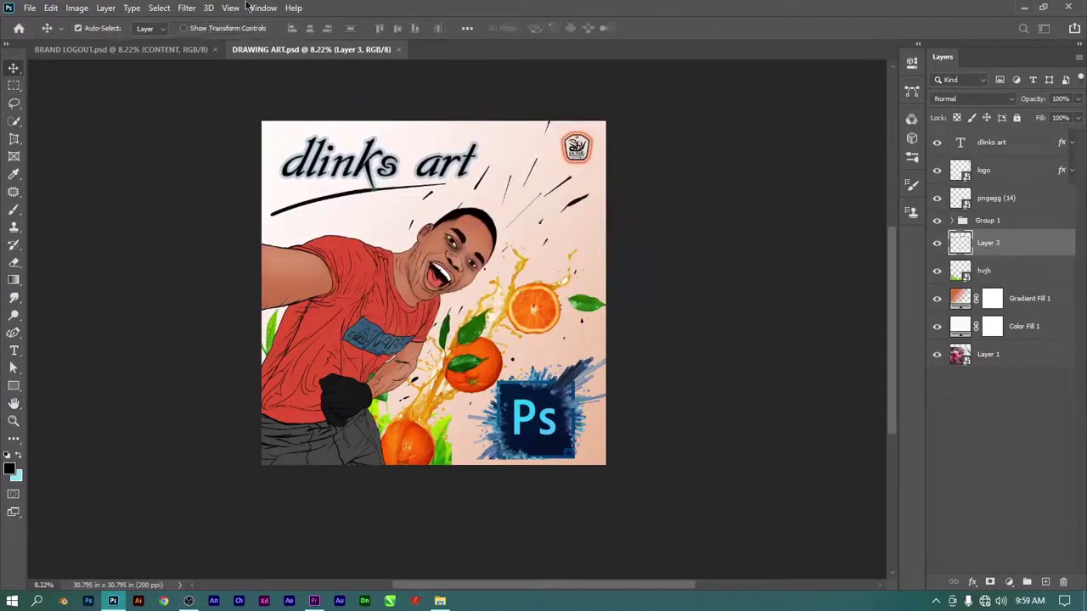
pyautogui.click(85, 9)
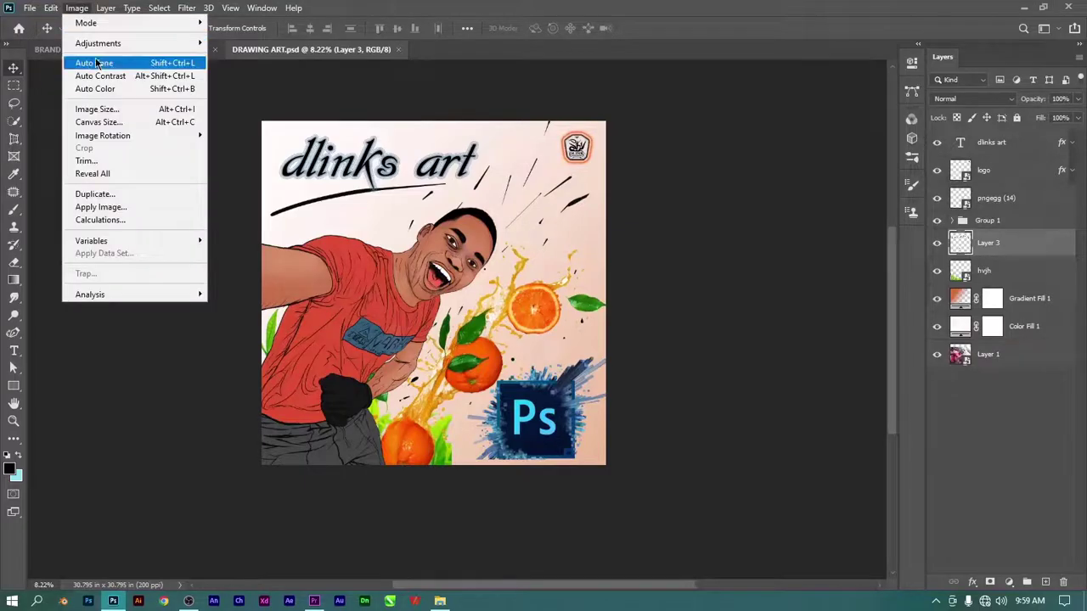
pyautogui.click(124, 110)
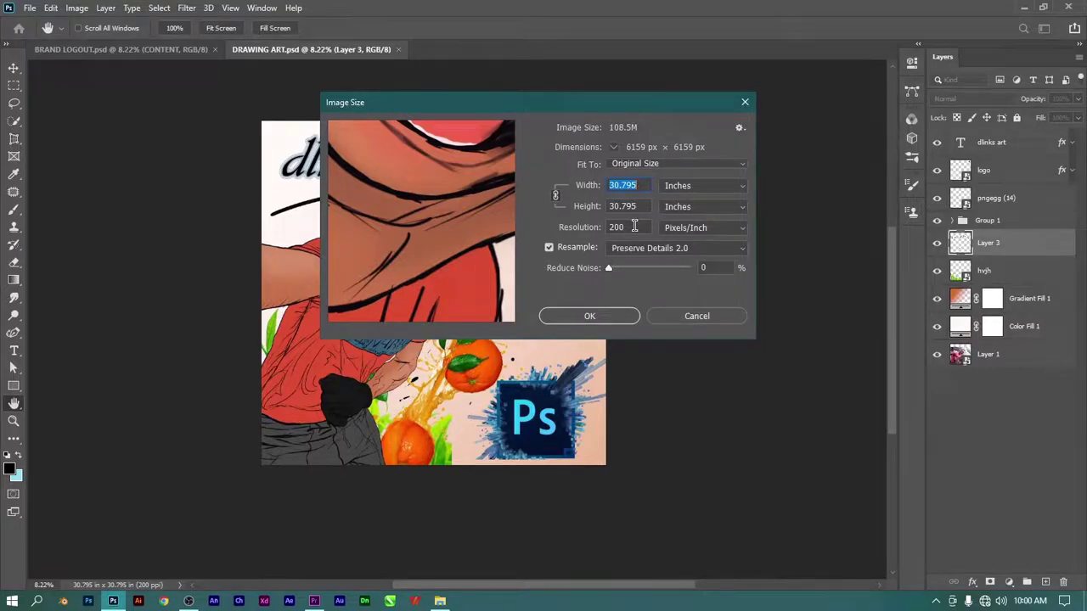
pyautogui.click(689, 315)
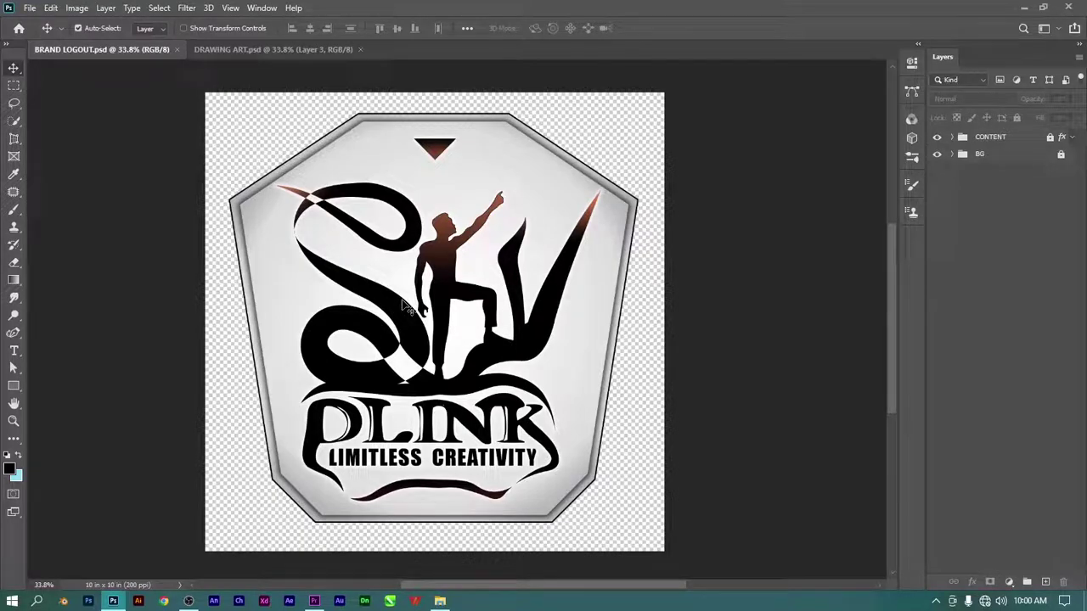
# Resample BRAND LOGOUT.psd to 72 pixels/inch, making it 720 × 720 px at 10 inches
pyautogui.hotkey('ctrl', 'alt', 'i')
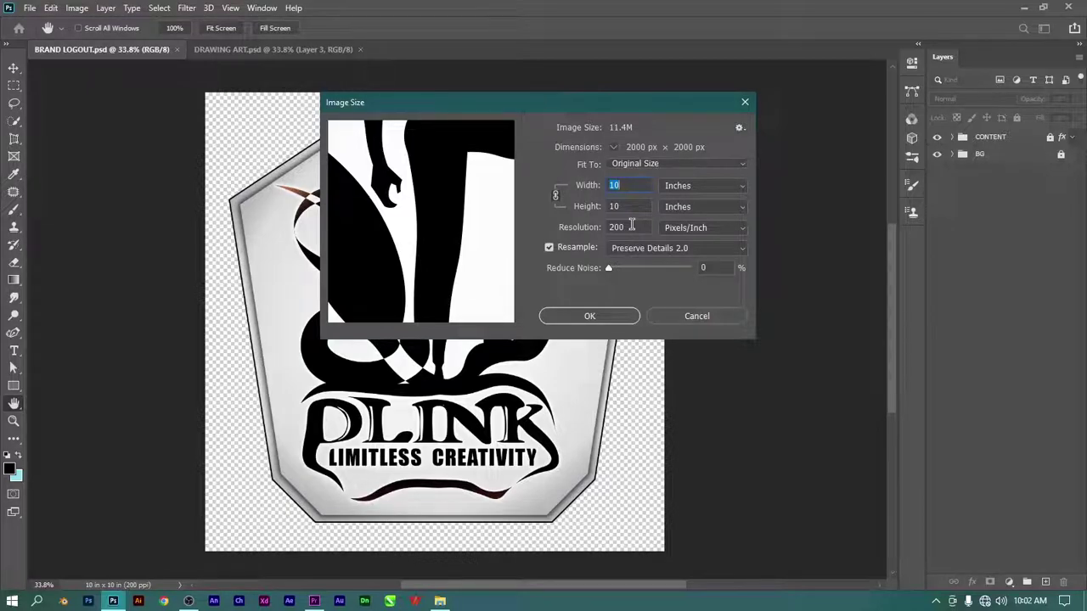
pyautogui.doubleClick(630, 231)
pyautogui.write('7')
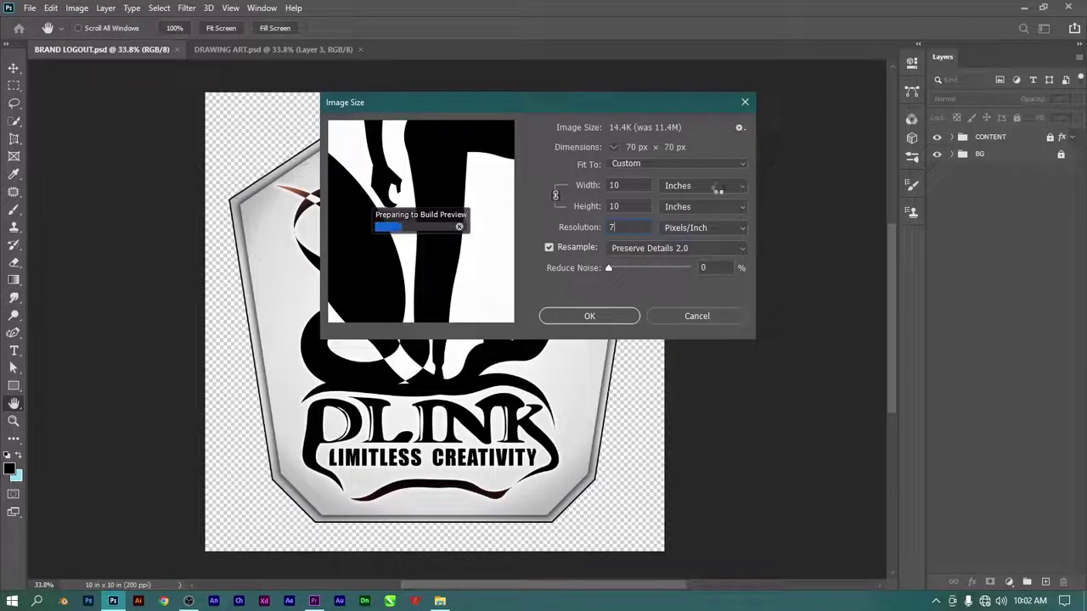
pyautogui.write('2')
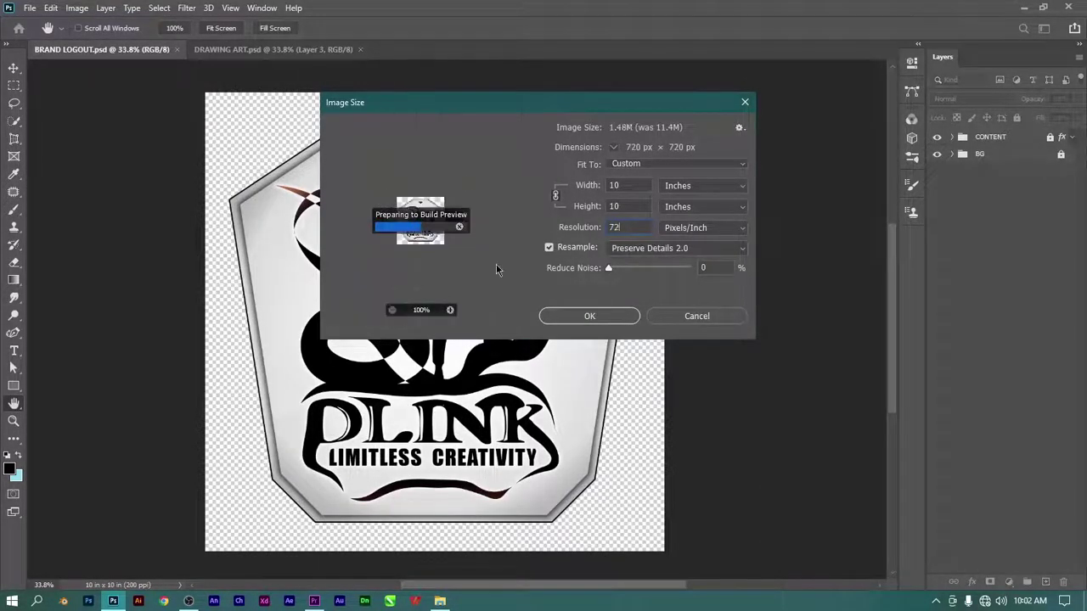
pyautogui.click(590, 317)
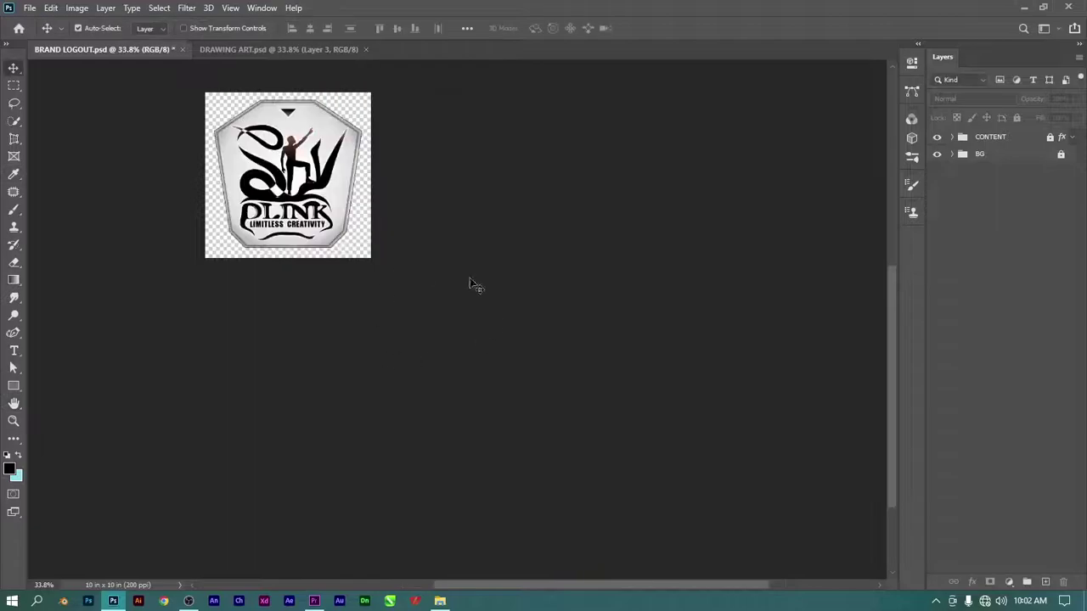
pyautogui.moveTo(298, 163); pyautogui.dragTo(322, 255)
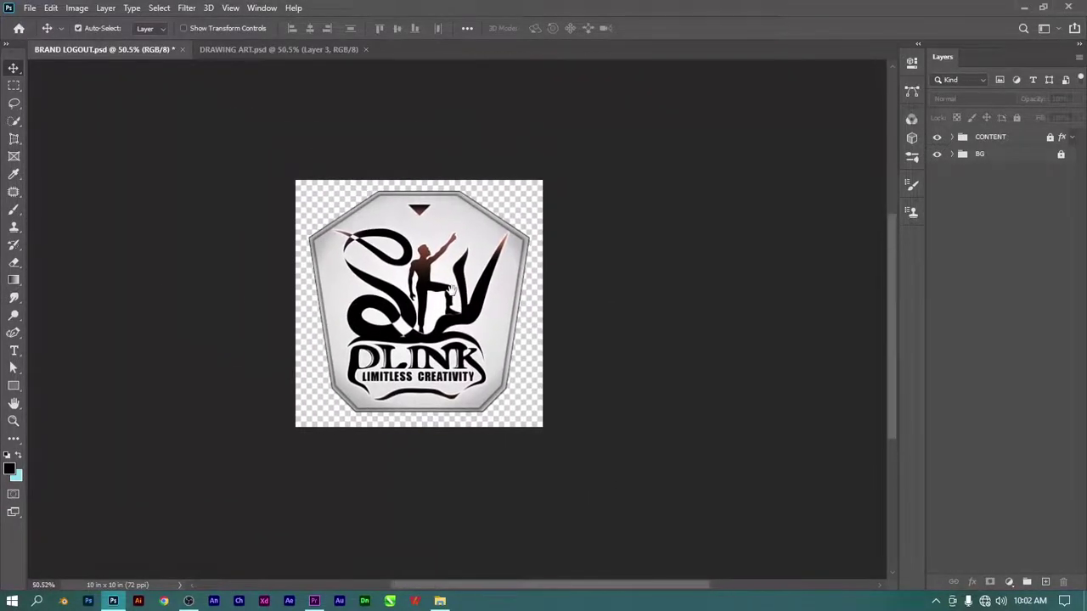
# Undo the resample, restoring the logo to 2000 × 2000 px at 200 ppi
pyautogui.hotkey('ctrl', 'z')
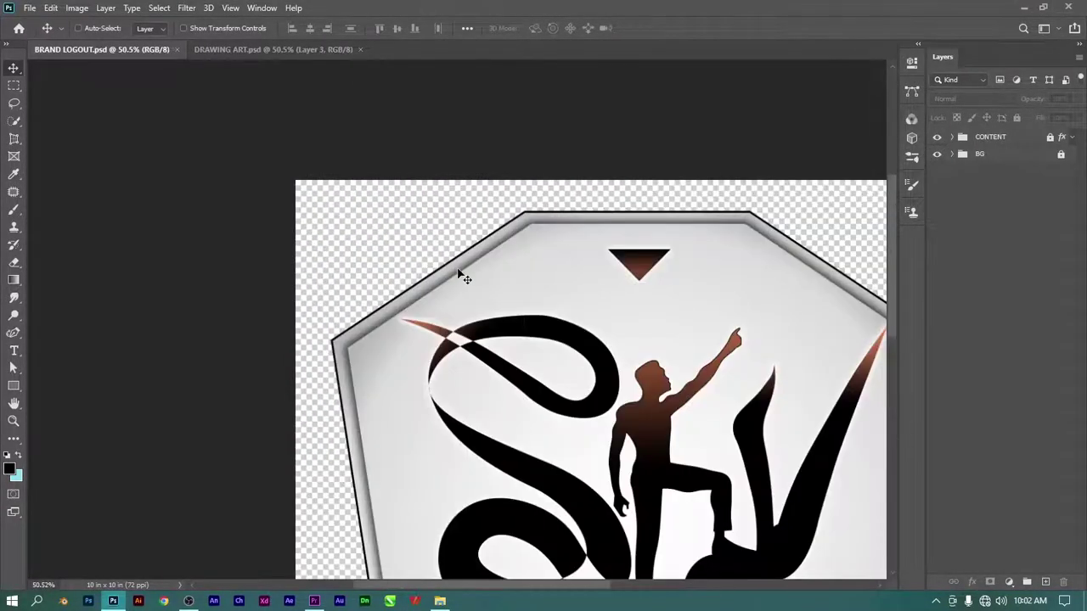
pyautogui.moveTo(510, 327); pyautogui.dragTo(348, 205)
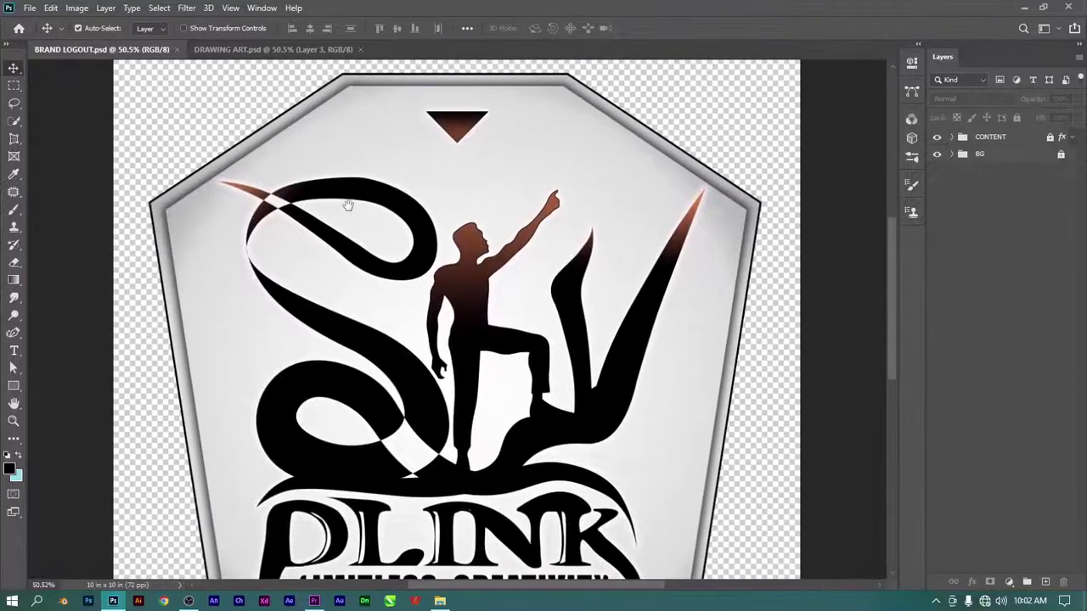
pyautogui.hotkey('ctrl', 'alt', 'i')
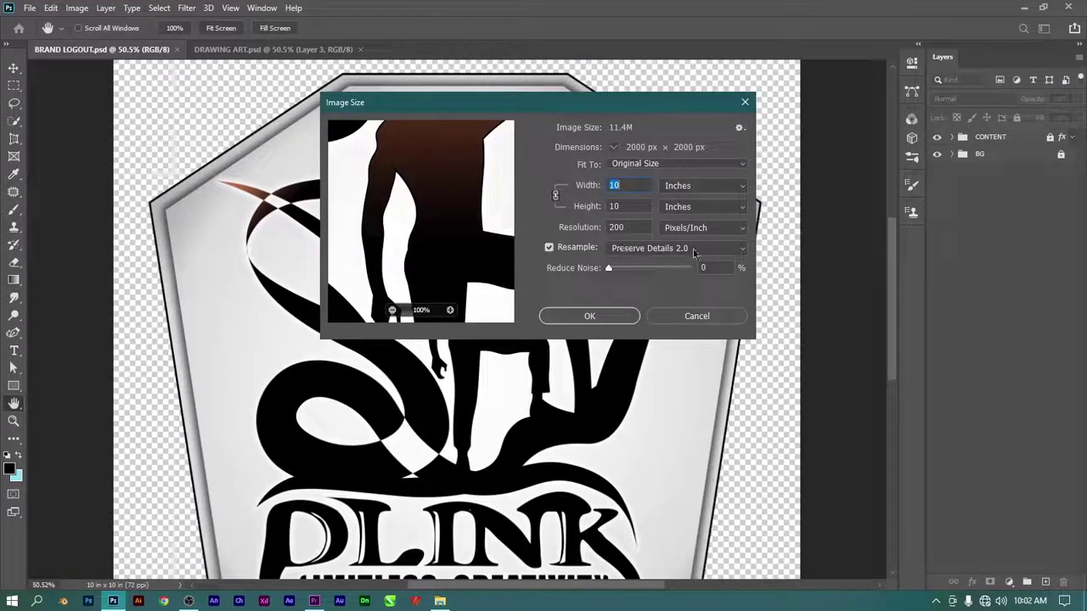
pyautogui.click(614, 319)
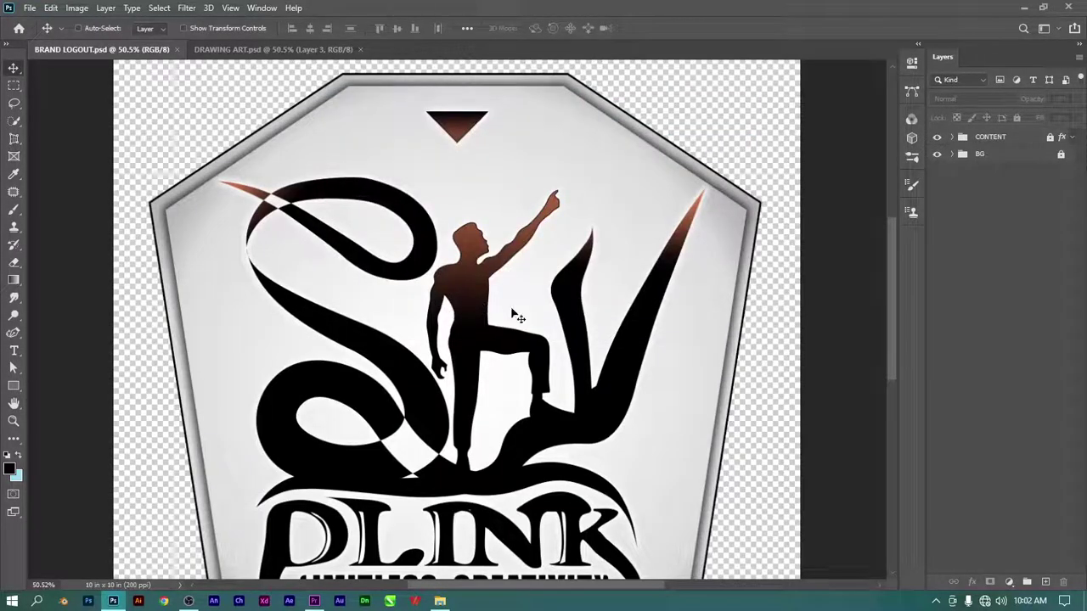
# Zoom out to show the full logo and bring up Image Size again
pyautogui.scroll(-2, 491, 313)
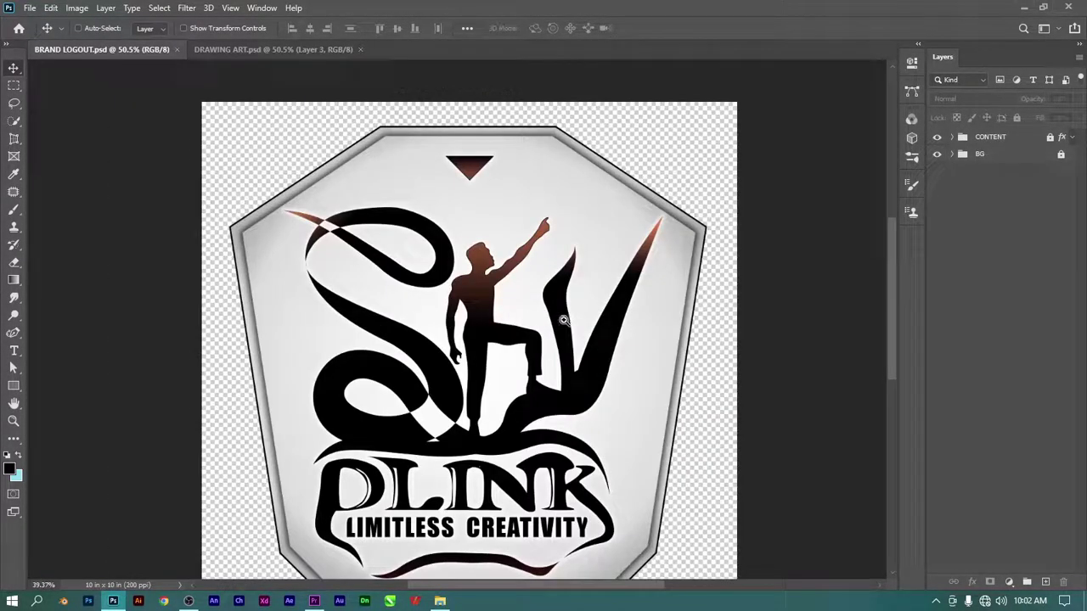
pyautogui.scroll(2, 526, 316)
pyautogui.scroll(-4, 475, 318)
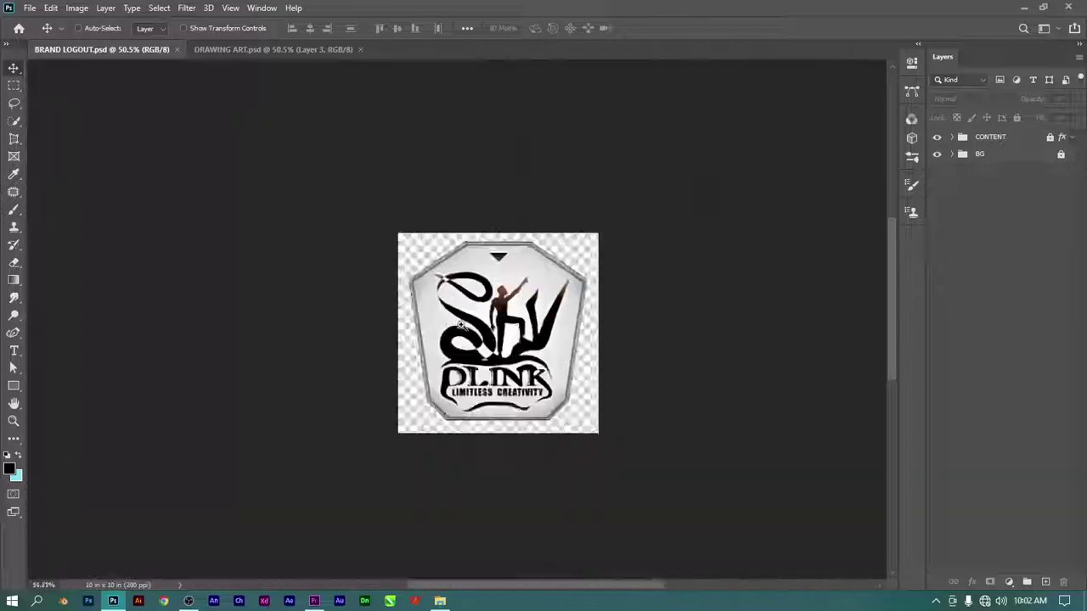
pyautogui.scroll(3, 474, 317)
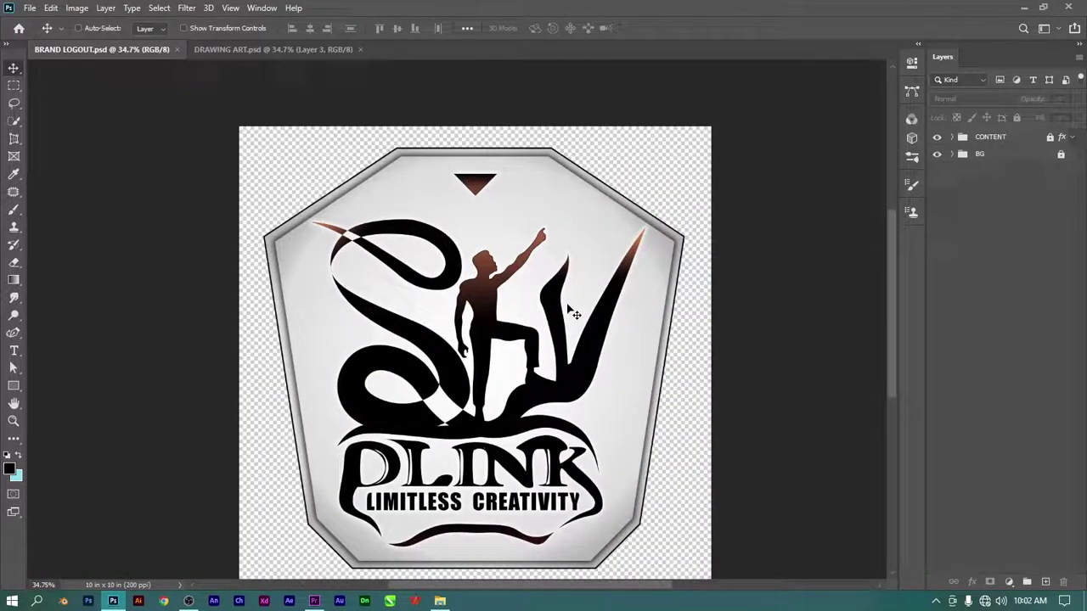
pyautogui.hotkey('ctrl', 'alt', 'i')
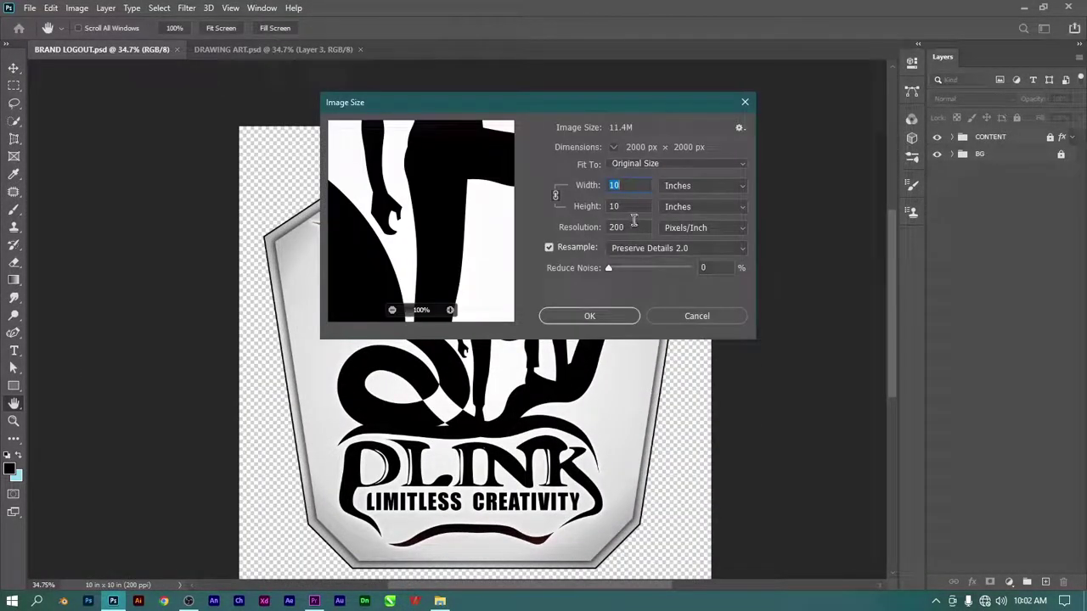
# Change the resolution from 200 to 72 ppi, shrinking the logo to 720 × 720 px
pyautogui.doubleClick(616, 228)
pyautogui.write('72')
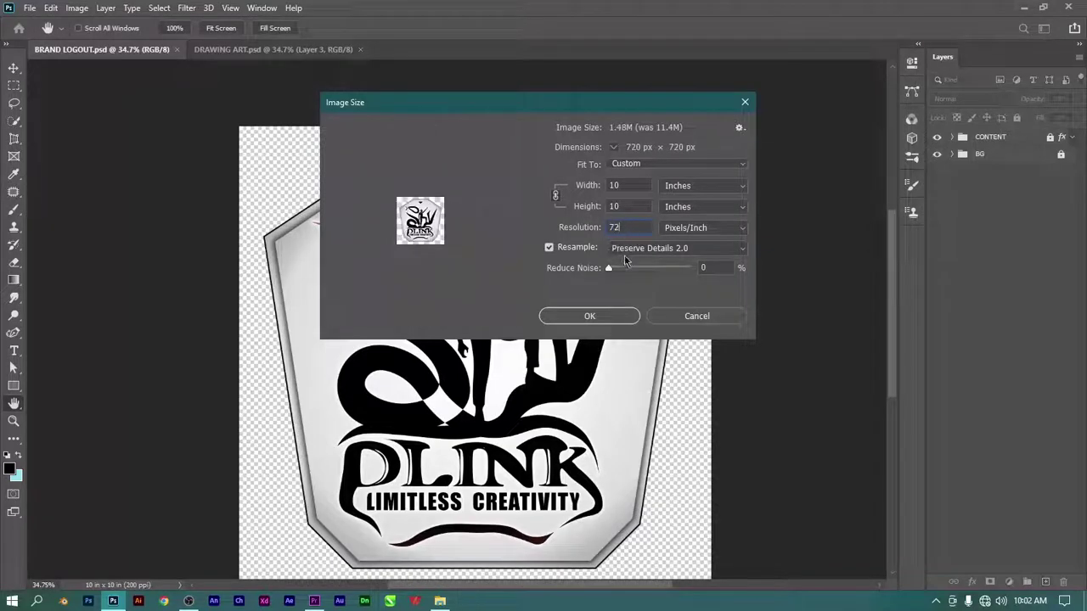
pyautogui.click(602, 318)
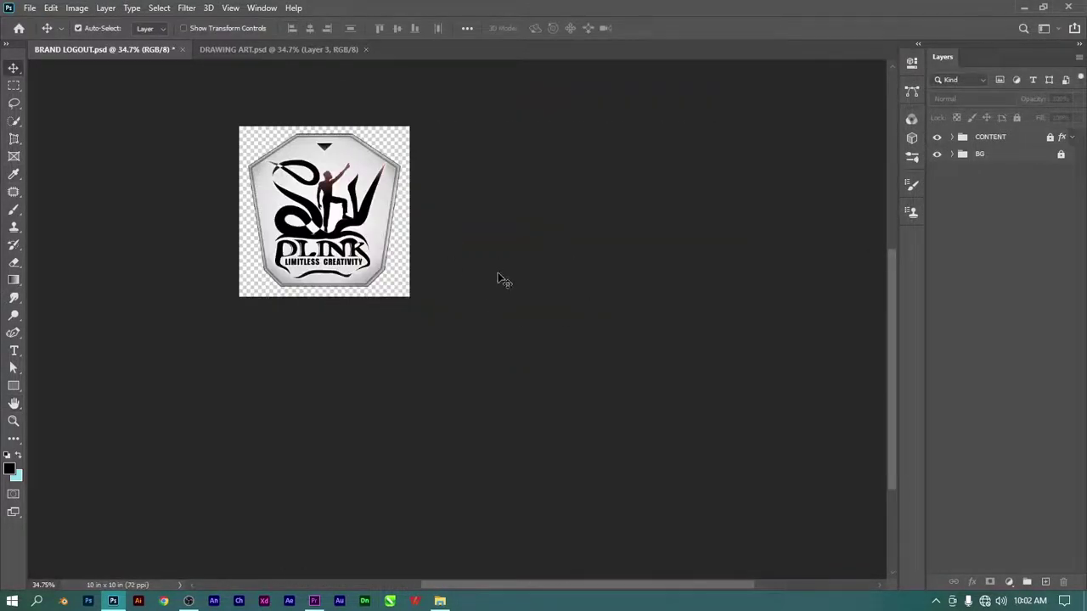
pyautogui.press('z')
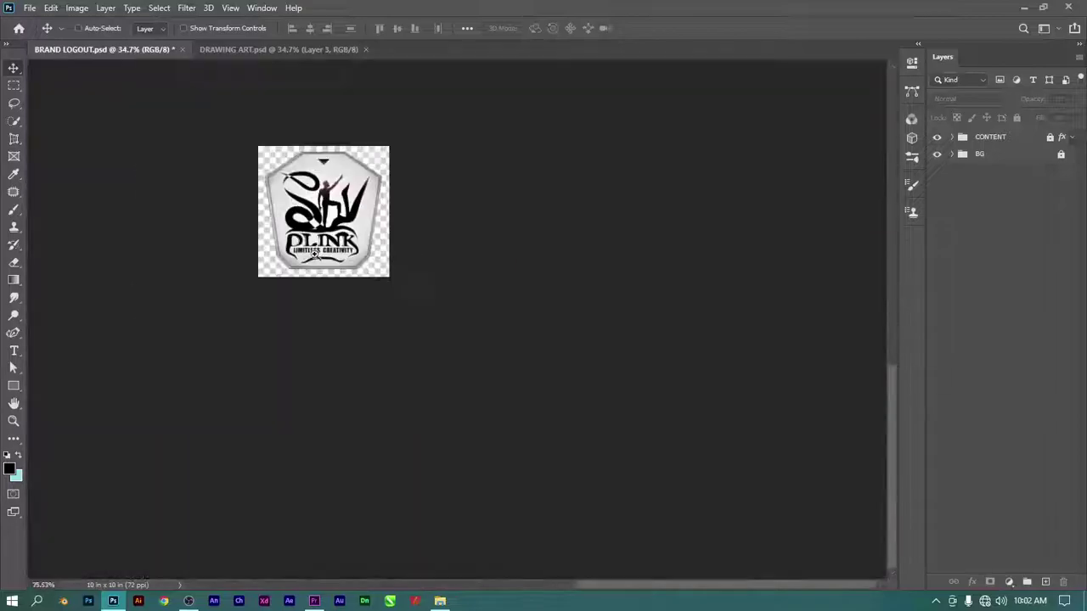